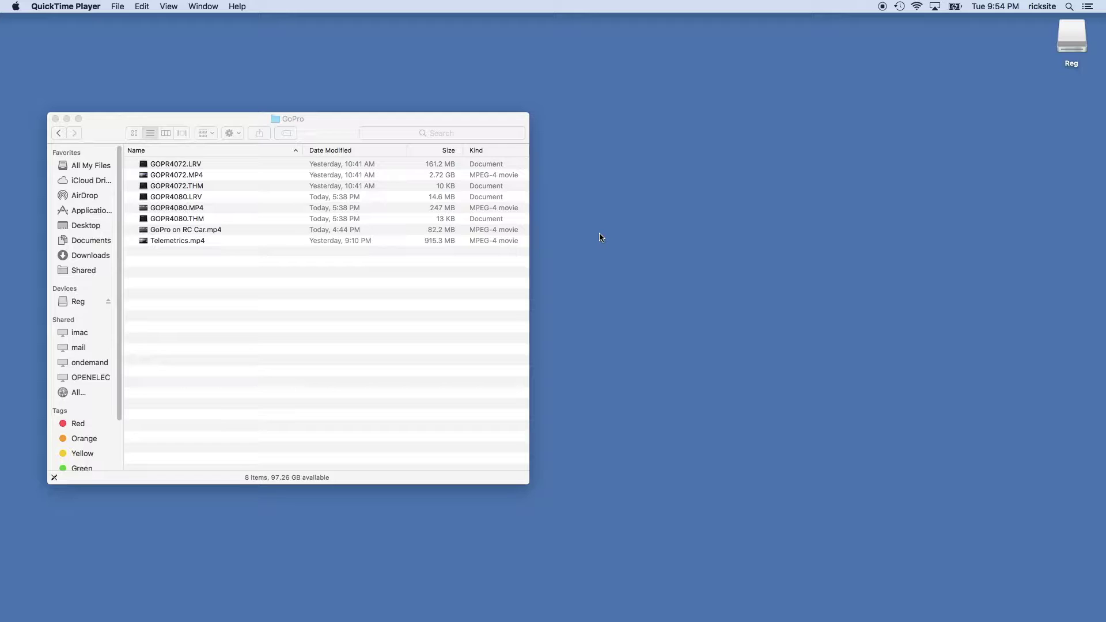
Step: Open the GoPro Quik app and dismiss the Plus subscription offer
key(super+space)
text(quick)
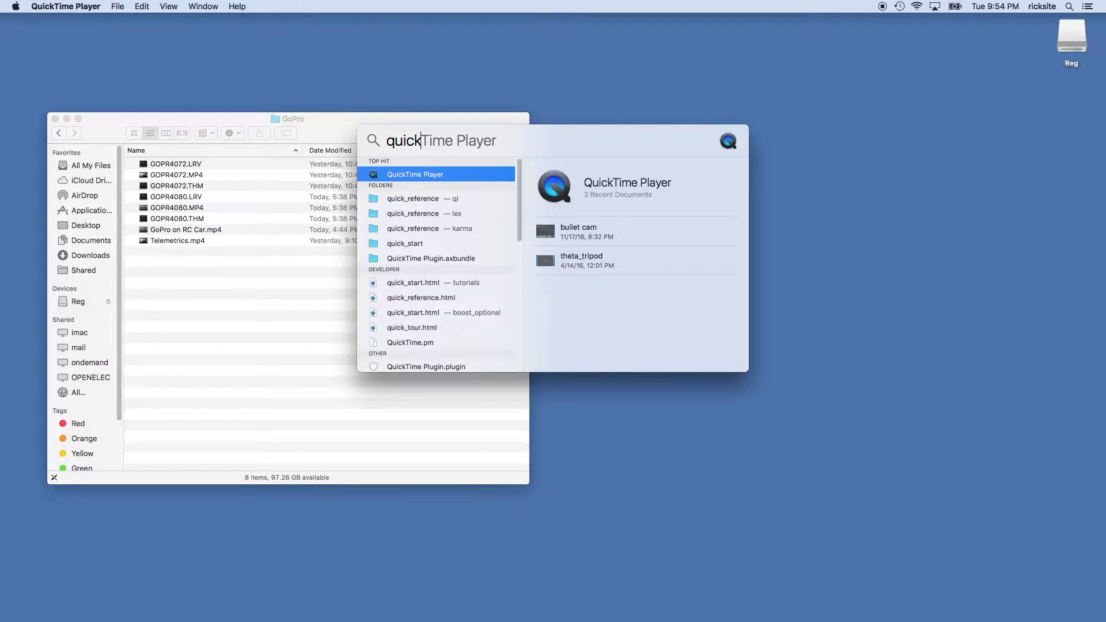
key(Return)
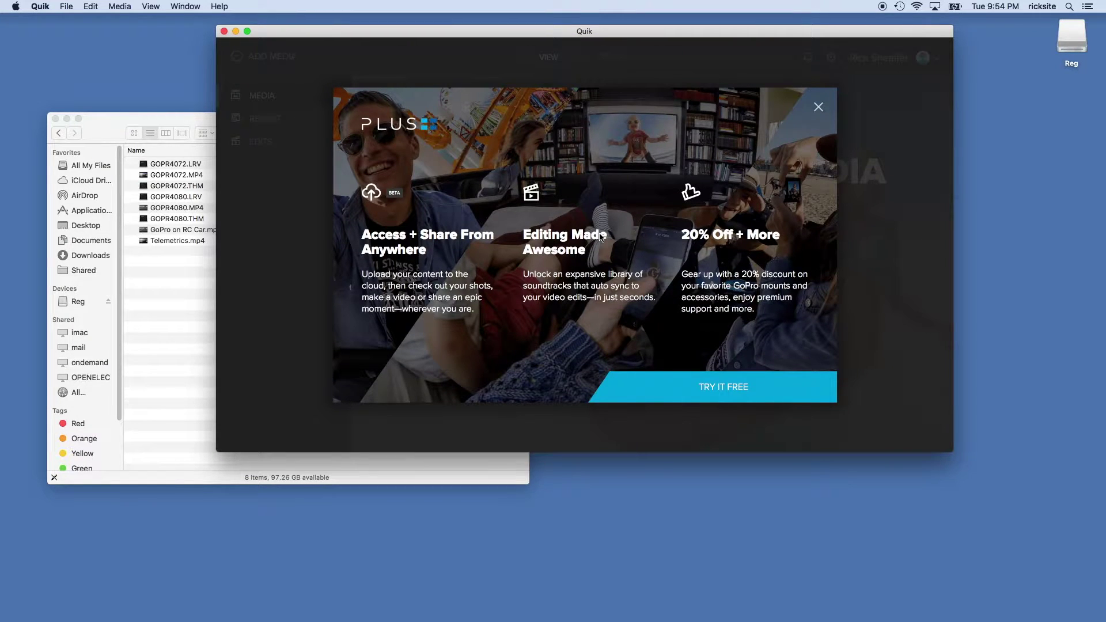
click(819, 108)
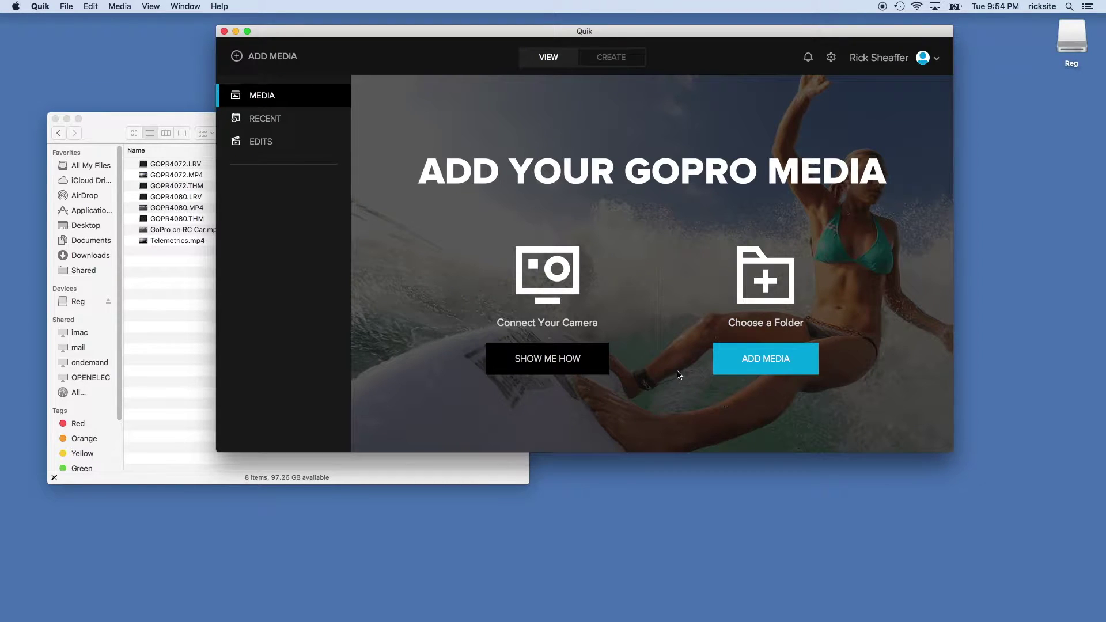
Step: Add the GoPro folder shown in Finder as a media location and save it so its videos are imported
click(747, 361)
click(573, 309)
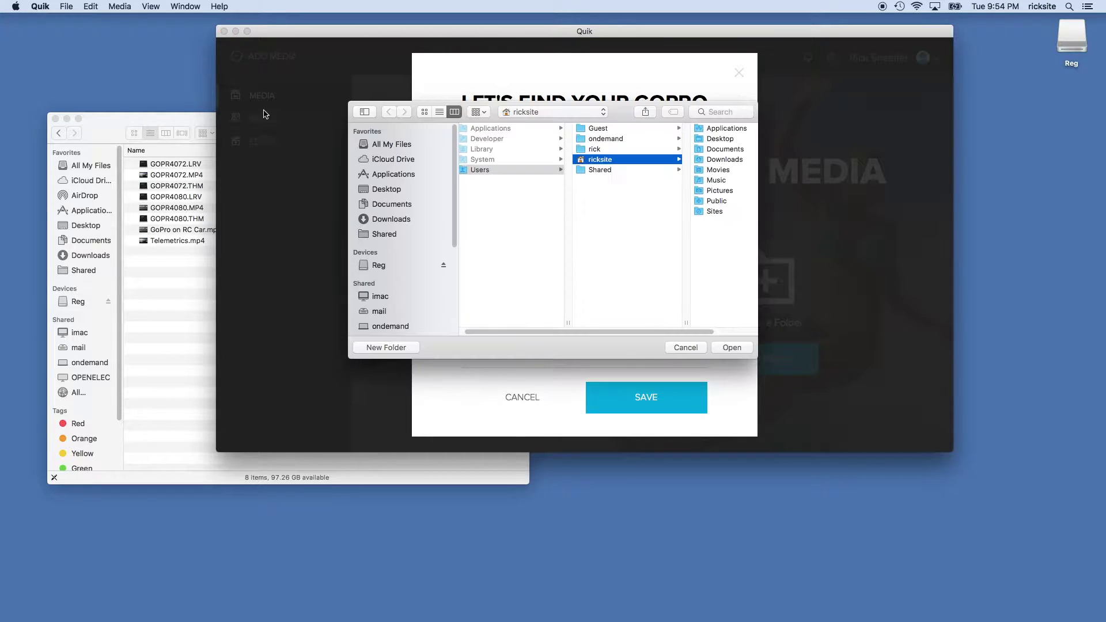
click(179, 122)
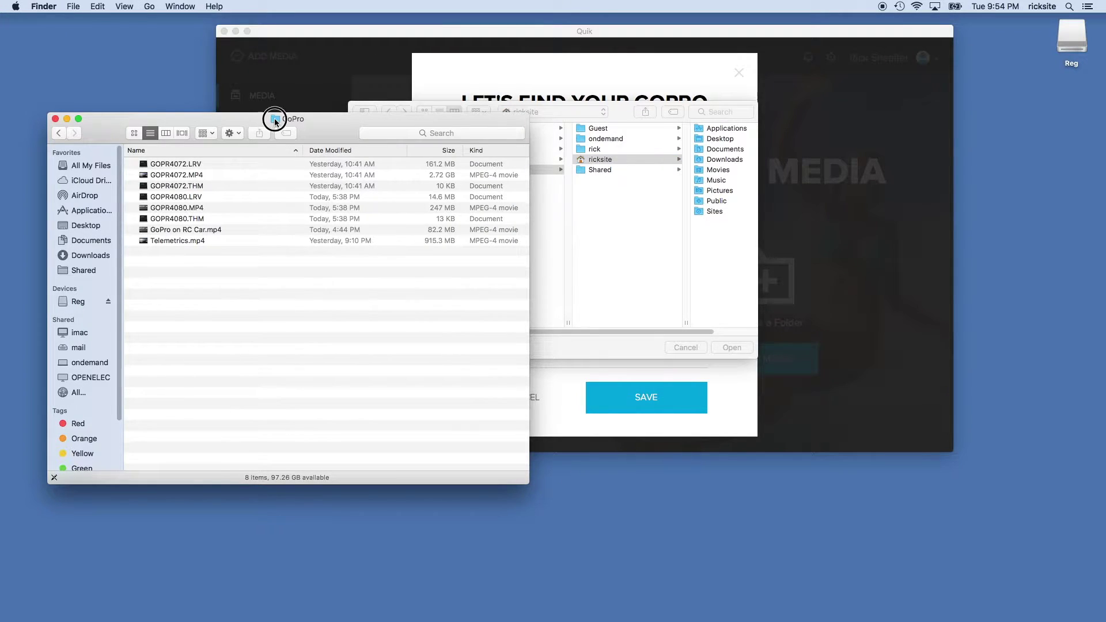
drag(293, 126, 634, 250)
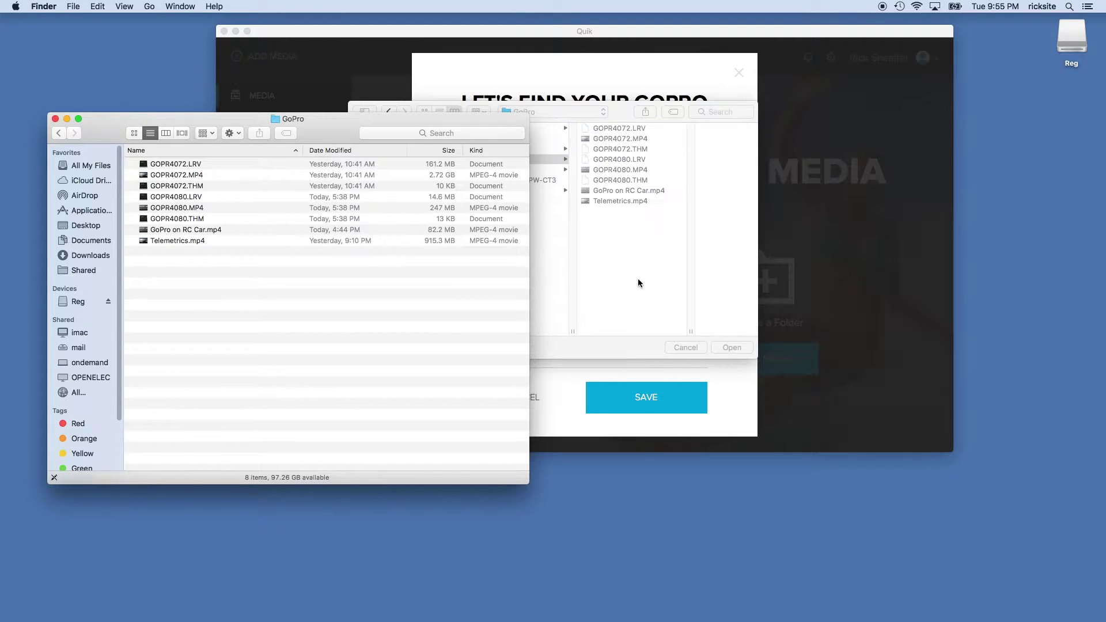
click(641, 365)
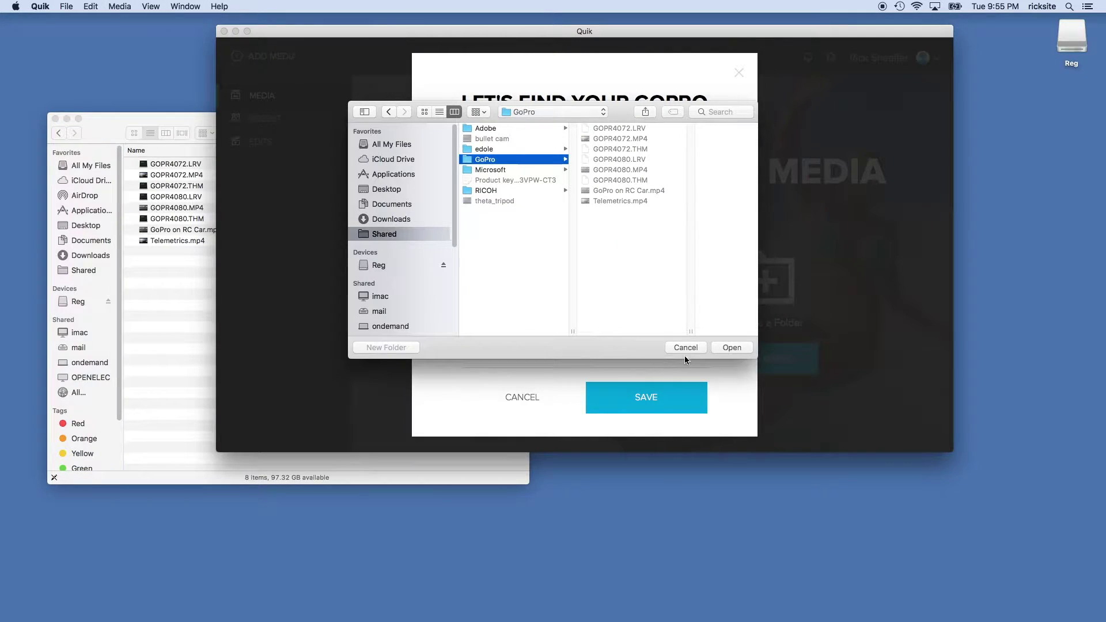
click(721, 349)
click(641, 396)
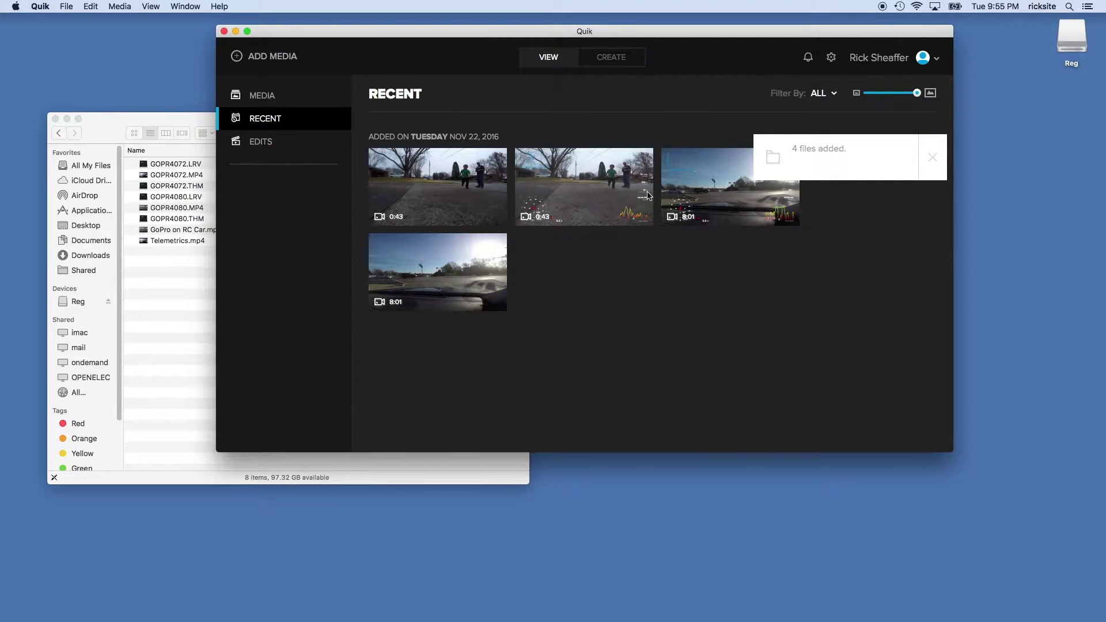
Step: Open the 8:01 driving video without overlays and enable its GoPro Logo, Info Cluster, Speed Tracker, GPS Path, Speedometer and G-Force gauges
click(439, 265)
double_click(439, 265)
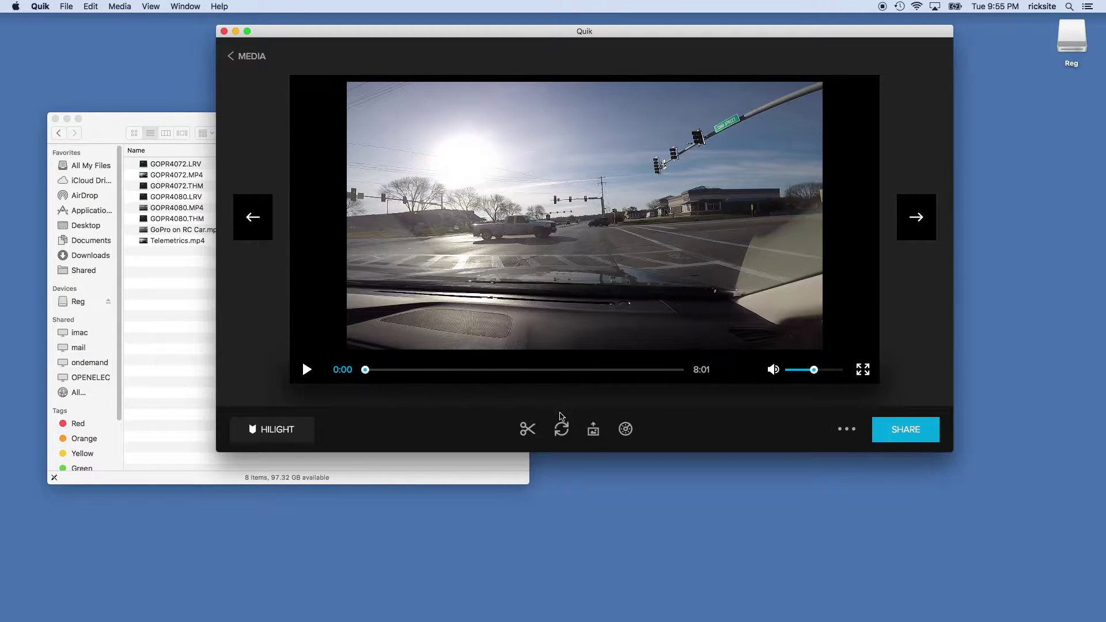
click(626, 431)
click(668, 193)
click(670, 219)
click(671, 252)
click(668, 277)
click(669, 306)
click(669, 332)
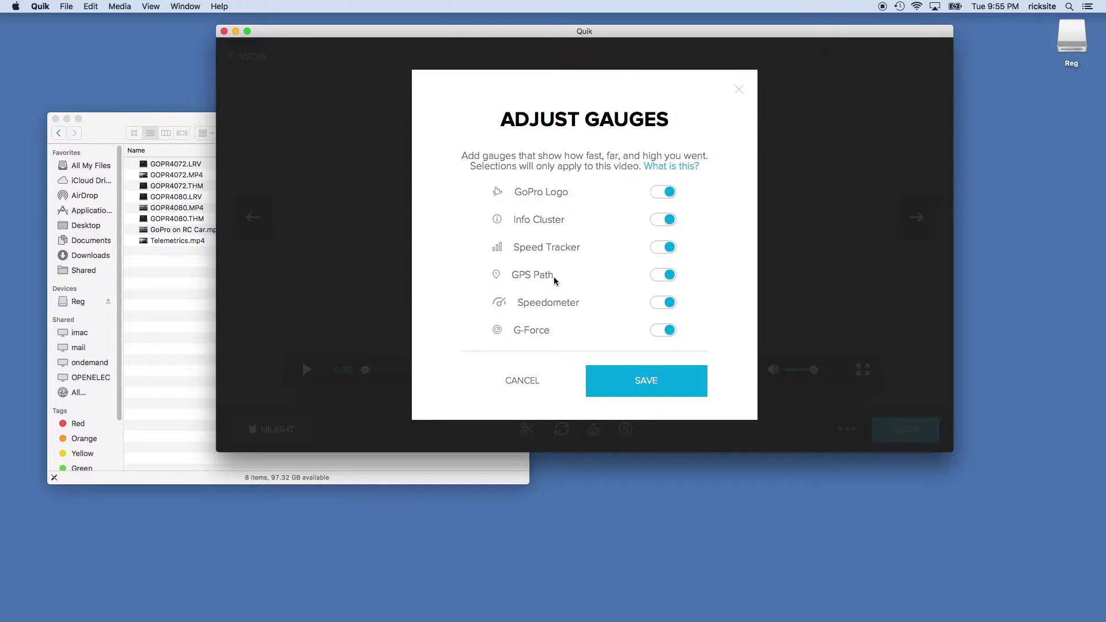
click(655, 387)
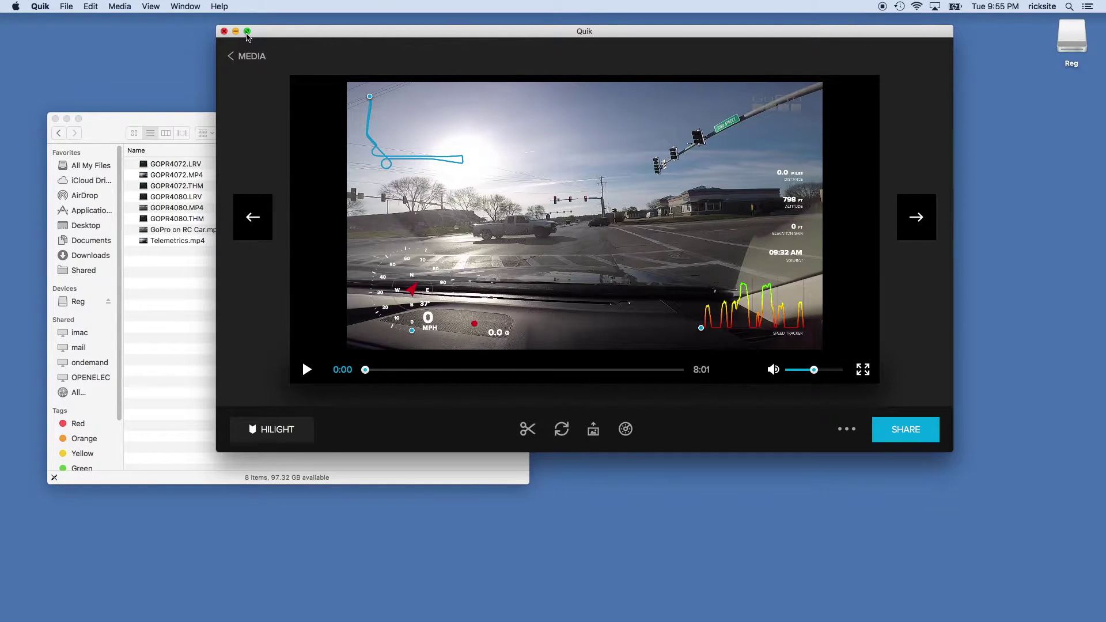
Step: Enlarge the player window, skip to 0:18 and play the driving video to about 0:24 to examine the gauges
drag(286, 37, 172, 35)
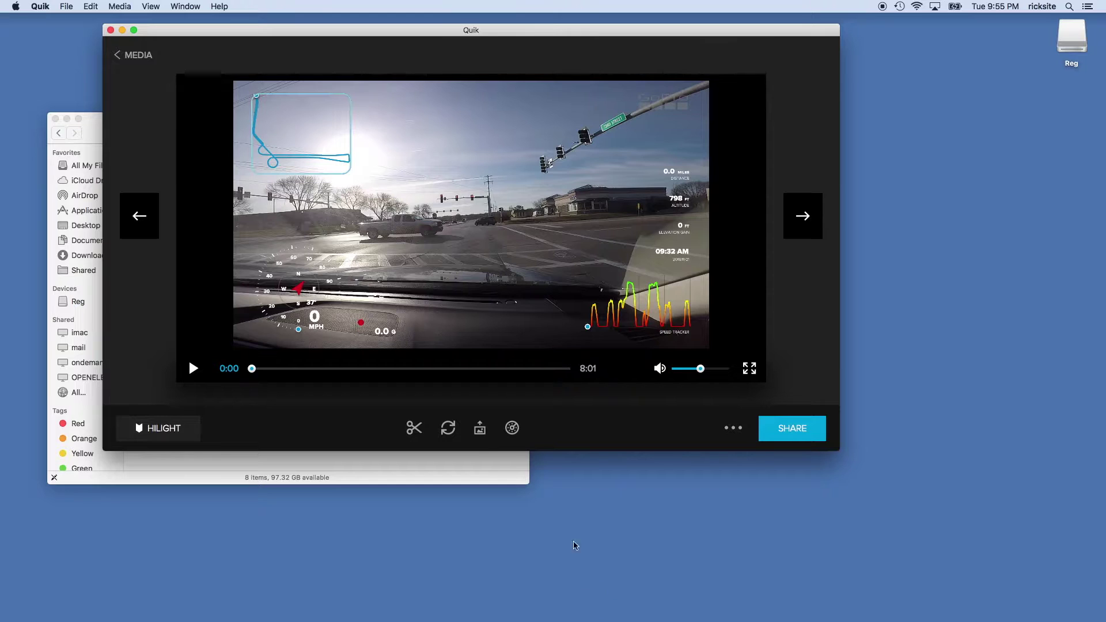
drag(841, 453, 978, 566)
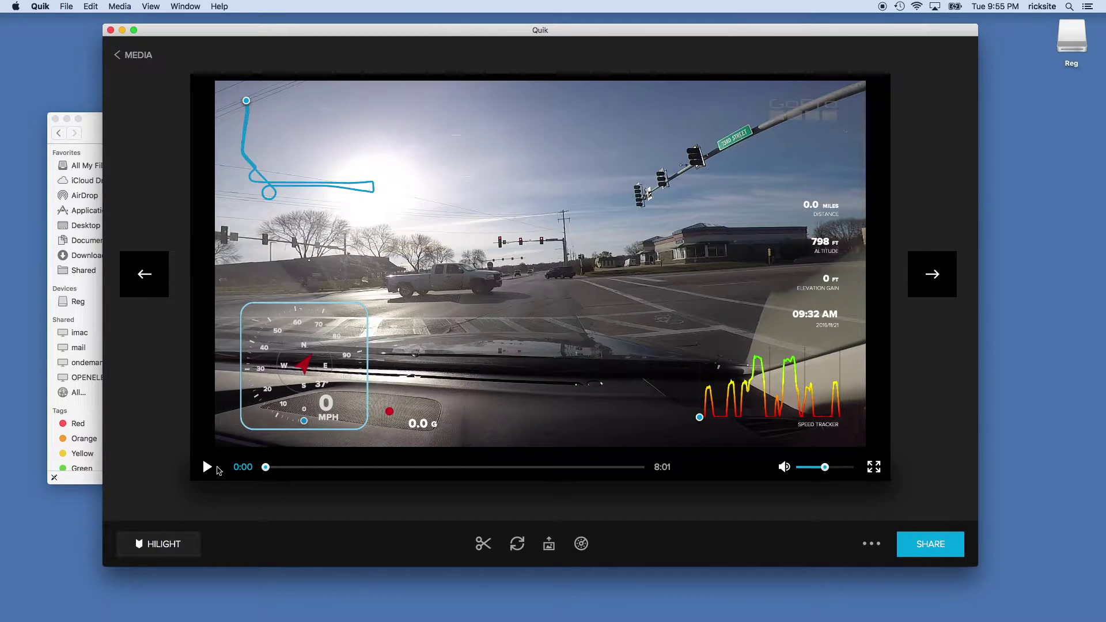
click(208, 469)
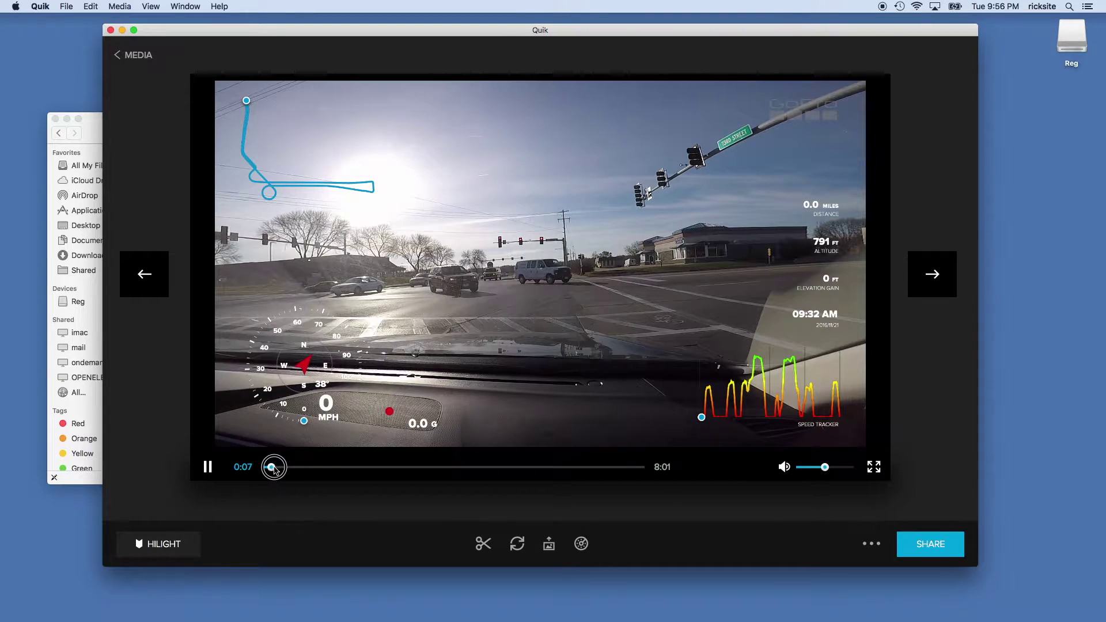
drag(270, 468, 277, 467)
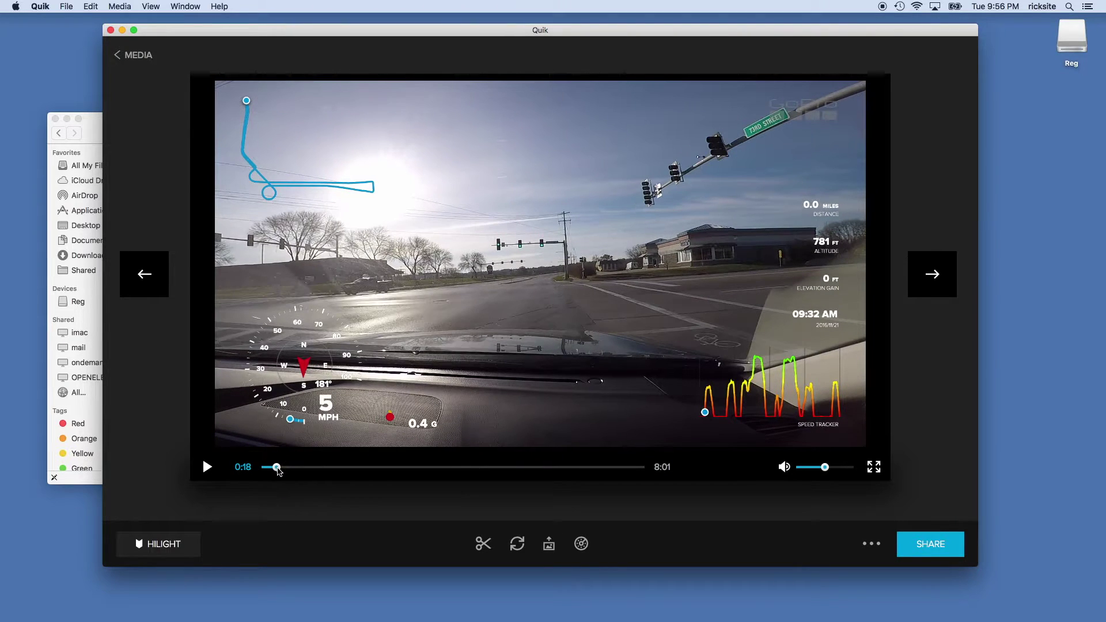
click(209, 467)
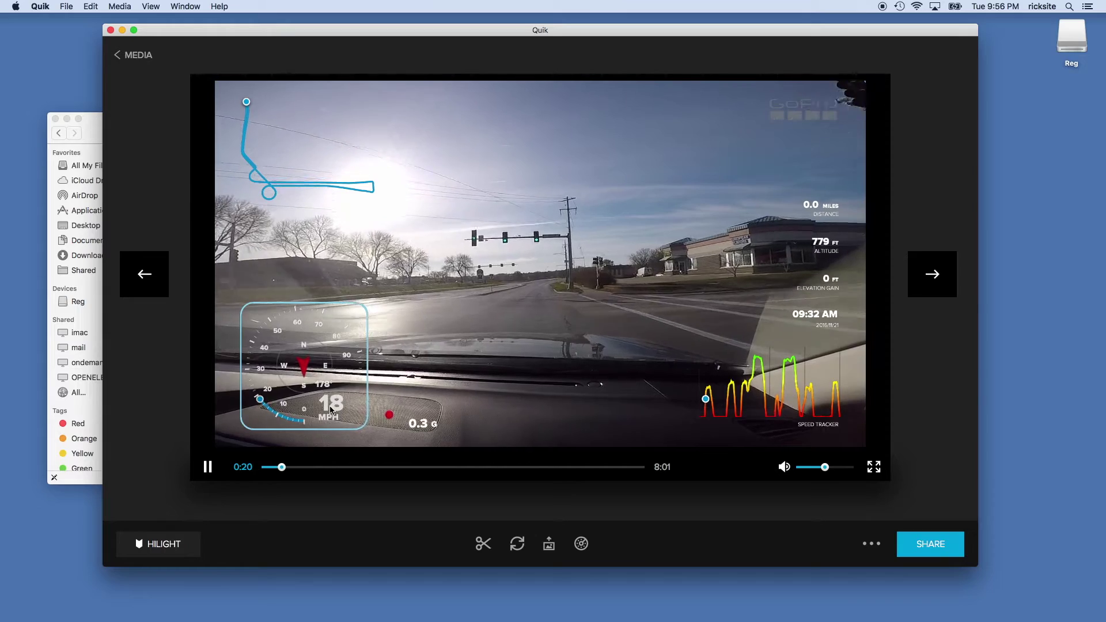
click(208, 467)
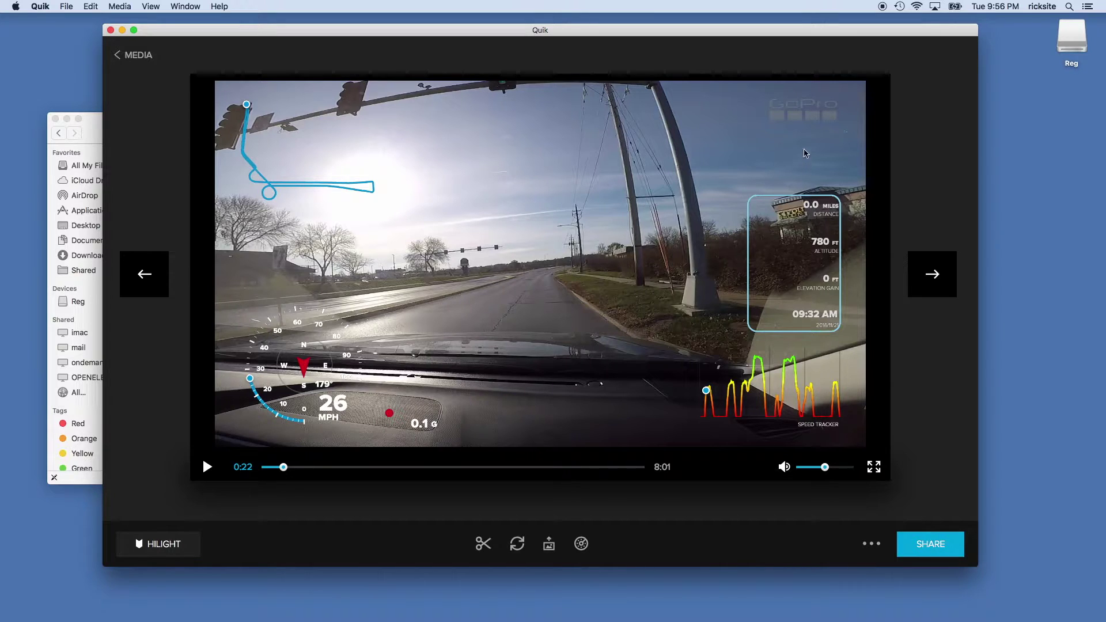
click(206, 468)
click(206, 467)
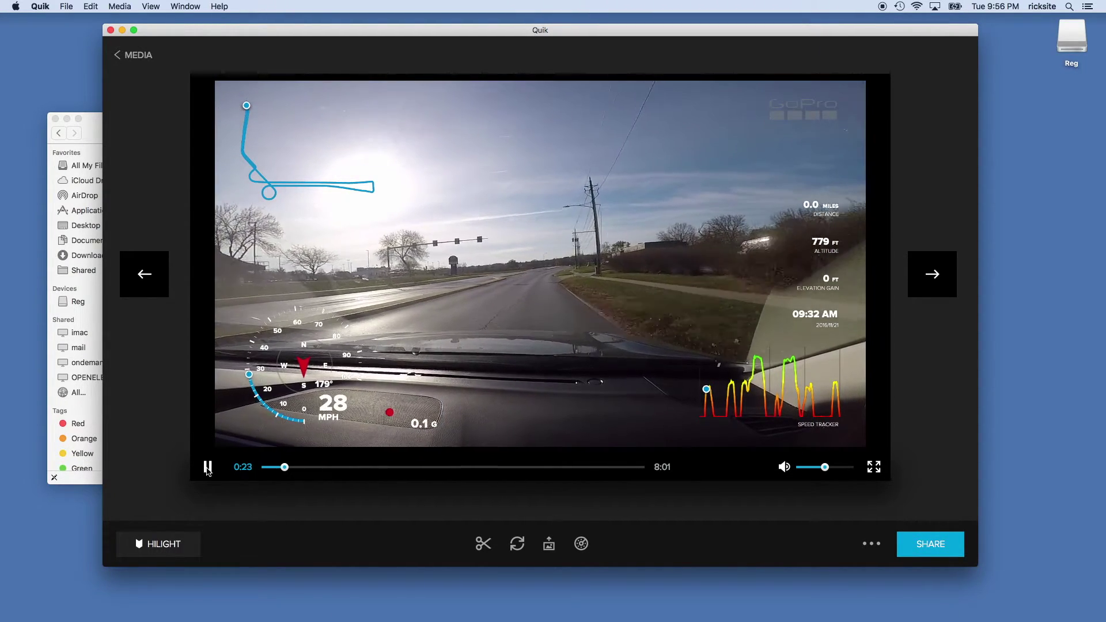
click(209, 467)
Step: Move the speedometer gauge to the upper middle of the video frame and make it slightly smaller
drag(306, 334, 524, 130)
drag(581, 225, 558, 201)
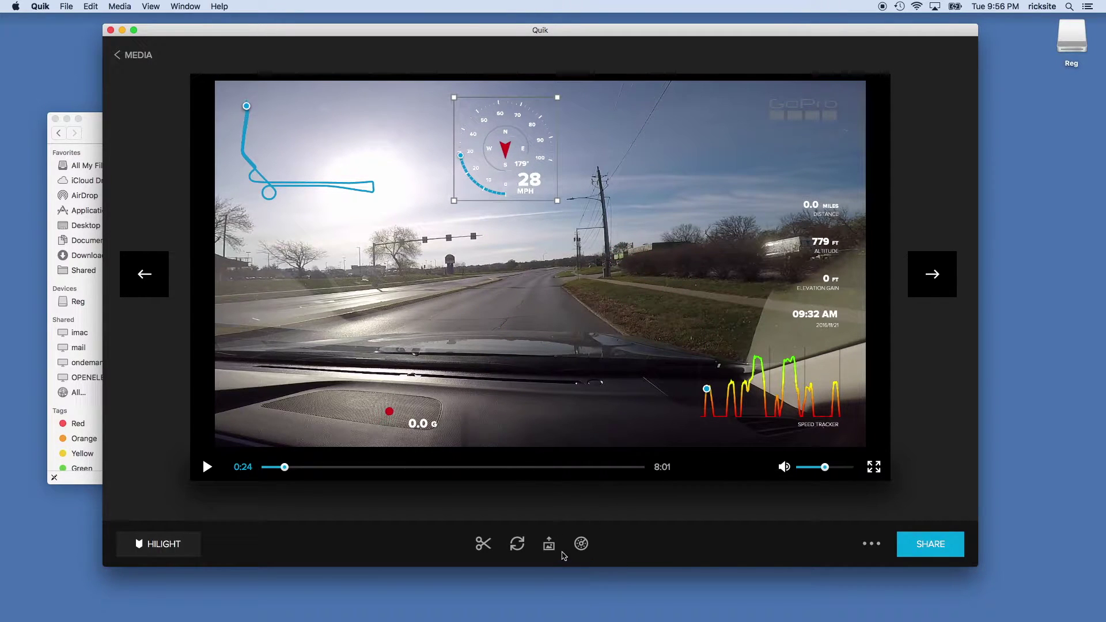
Step: Turn off the GoPro Logo and Info Cluster gauges and save the selection
click(582, 544)
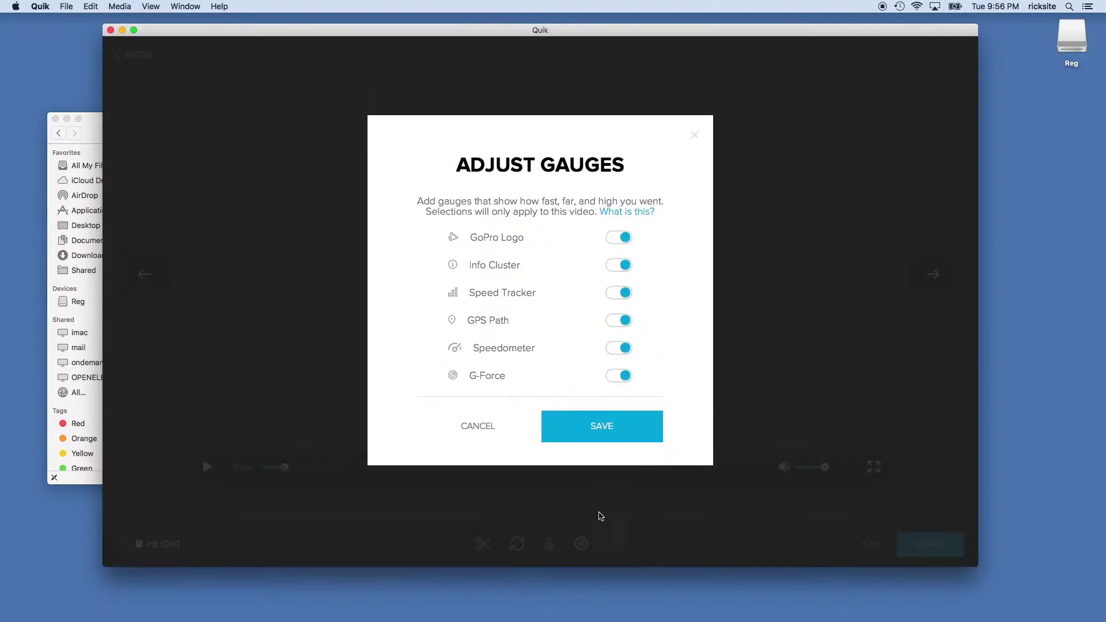
click(621, 249)
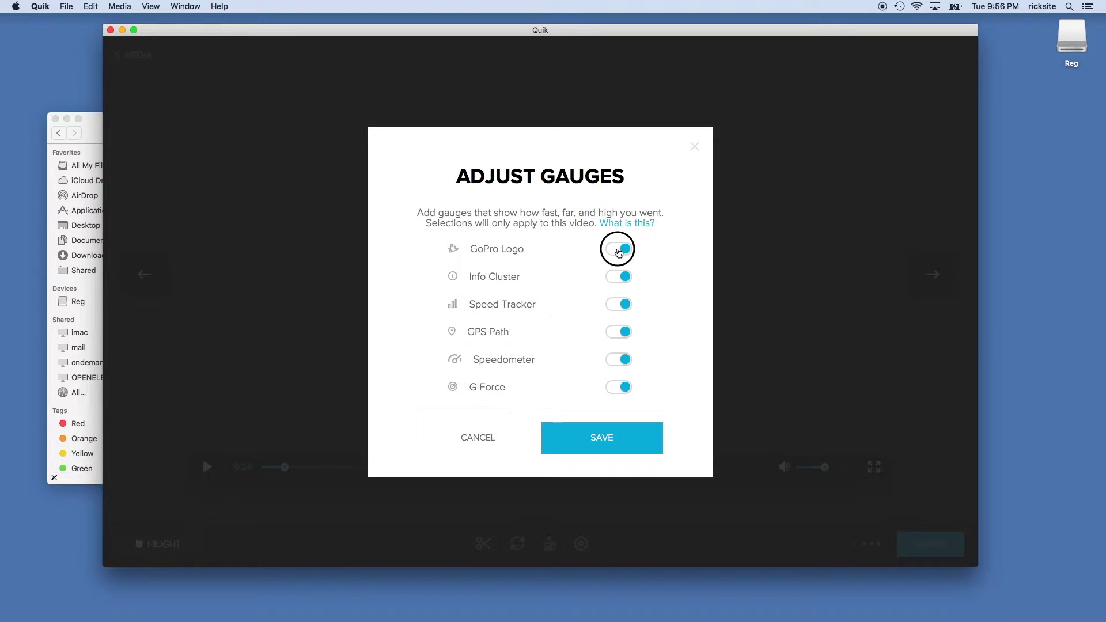
click(619, 277)
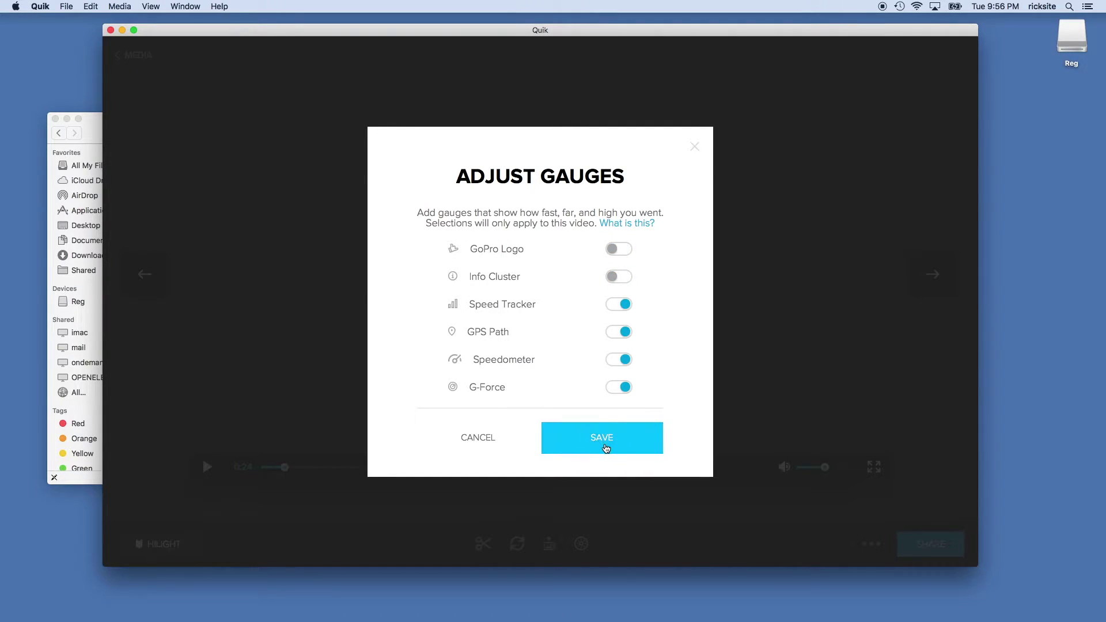
click(583, 451)
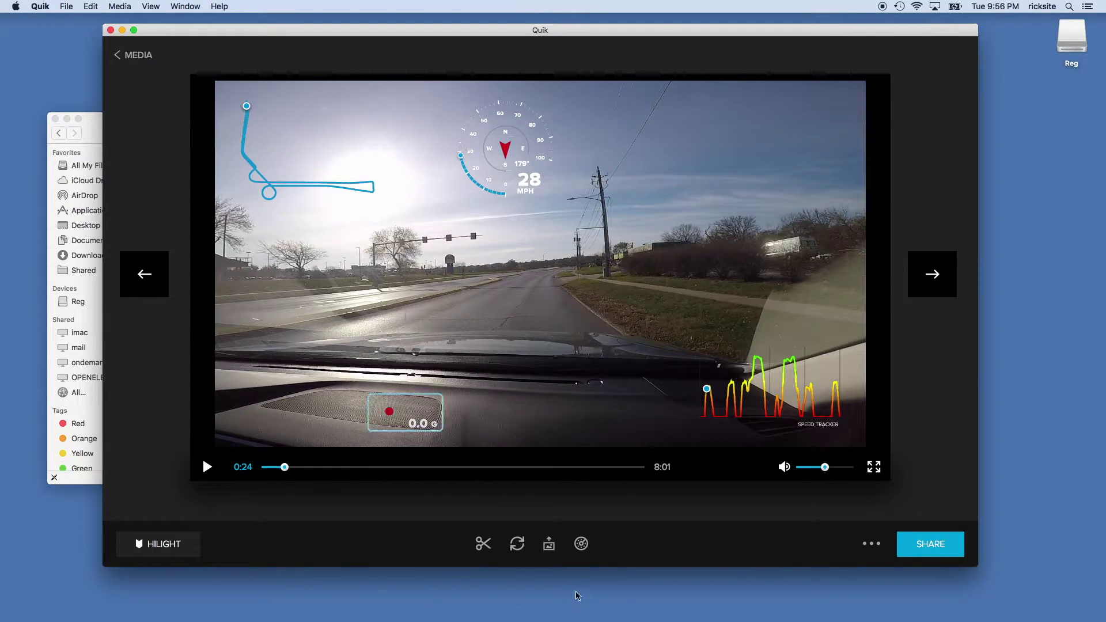
Step: Turn the GoPro Logo and Info Cluster gauges back on and save the selection
click(581, 544)
click(621, 279)
click(621, 249)
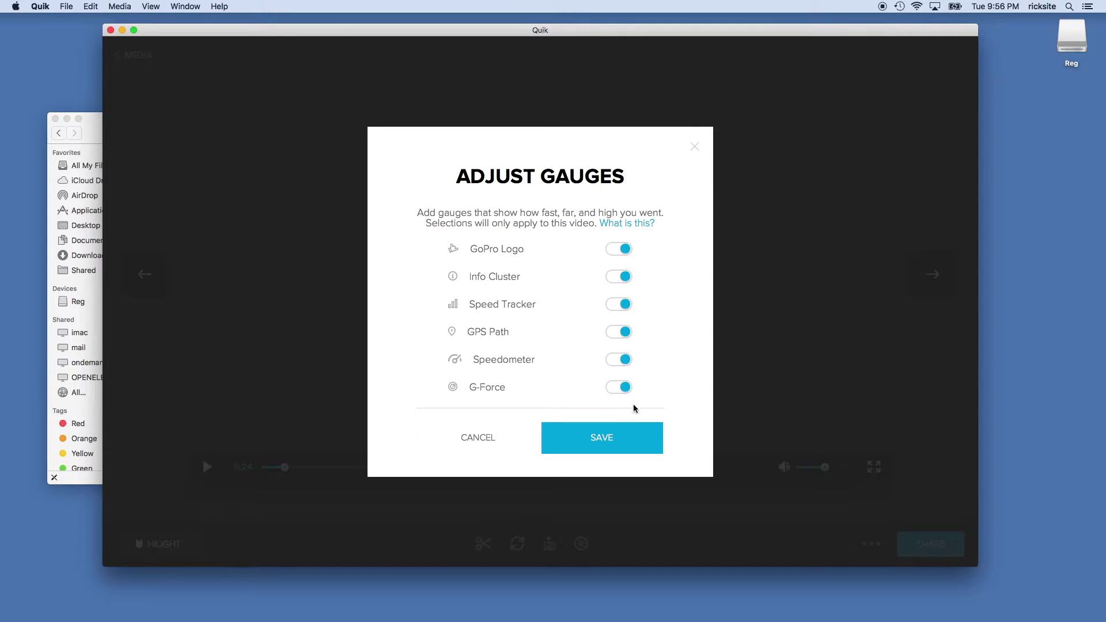
click(602, 449)
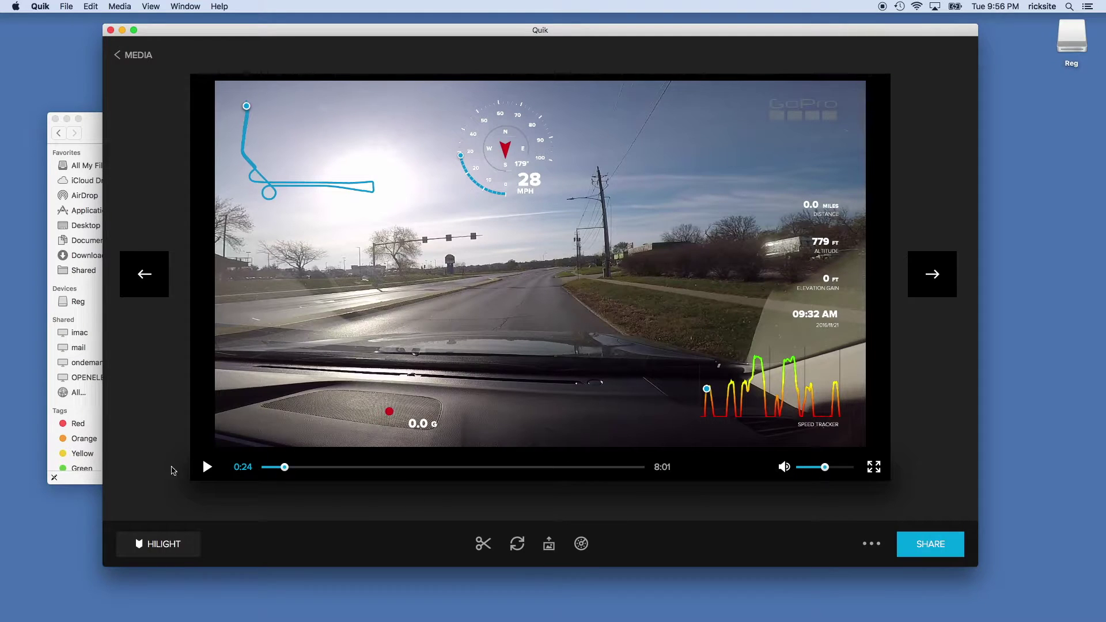
Step: Play the video to 0:26, then enlarge the GPS path gauge and move it to the lower left of the frame
click(206, 467)
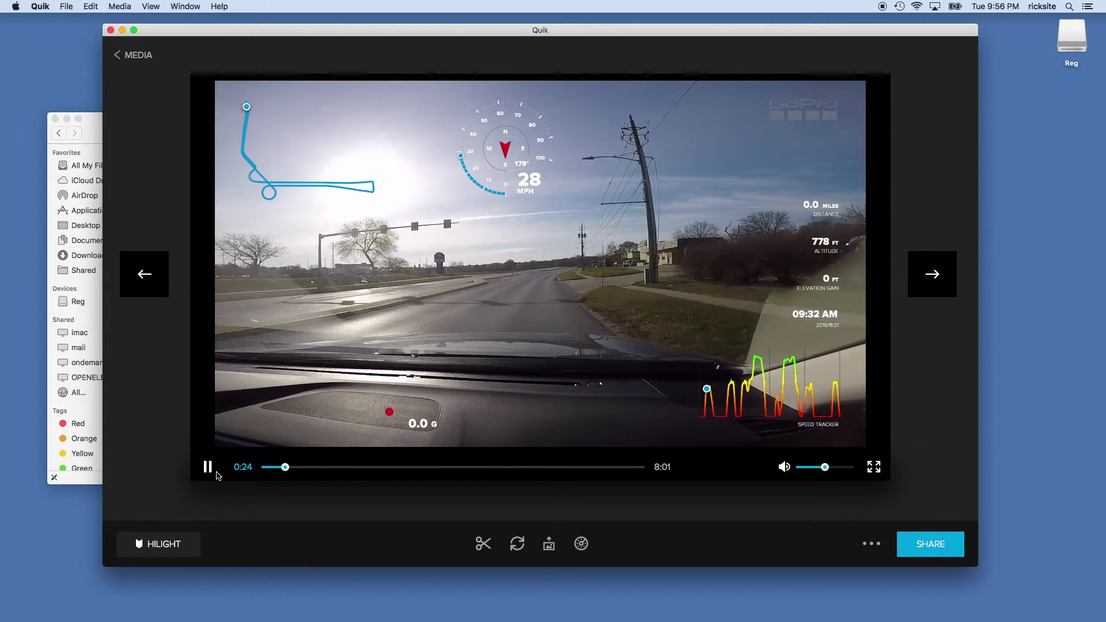
click(207, 467)
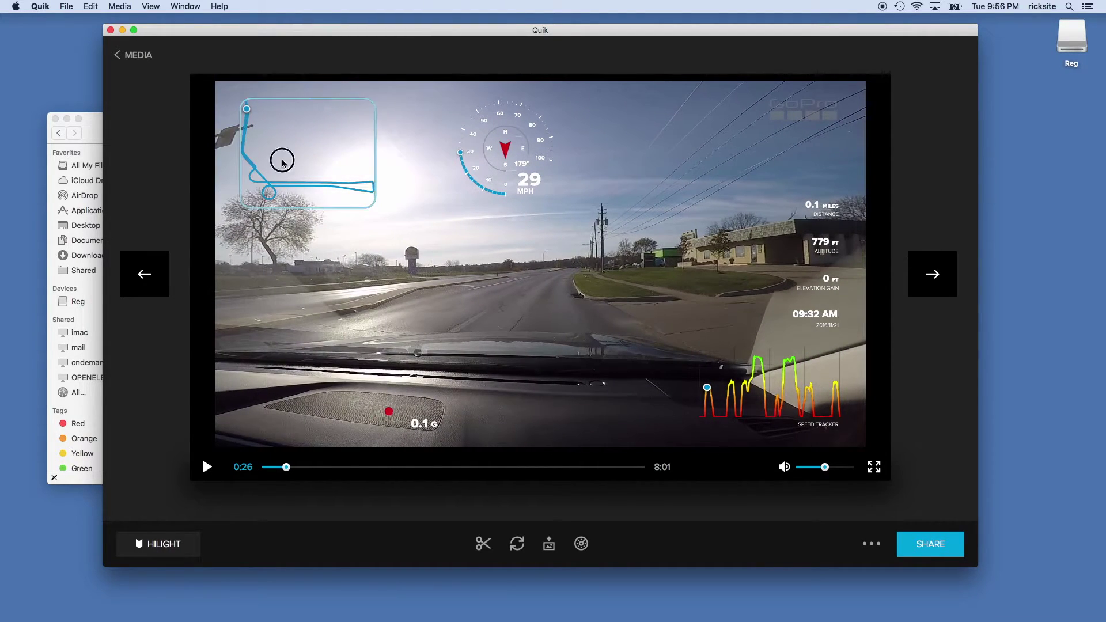
drag(371, 208, 542, 317)
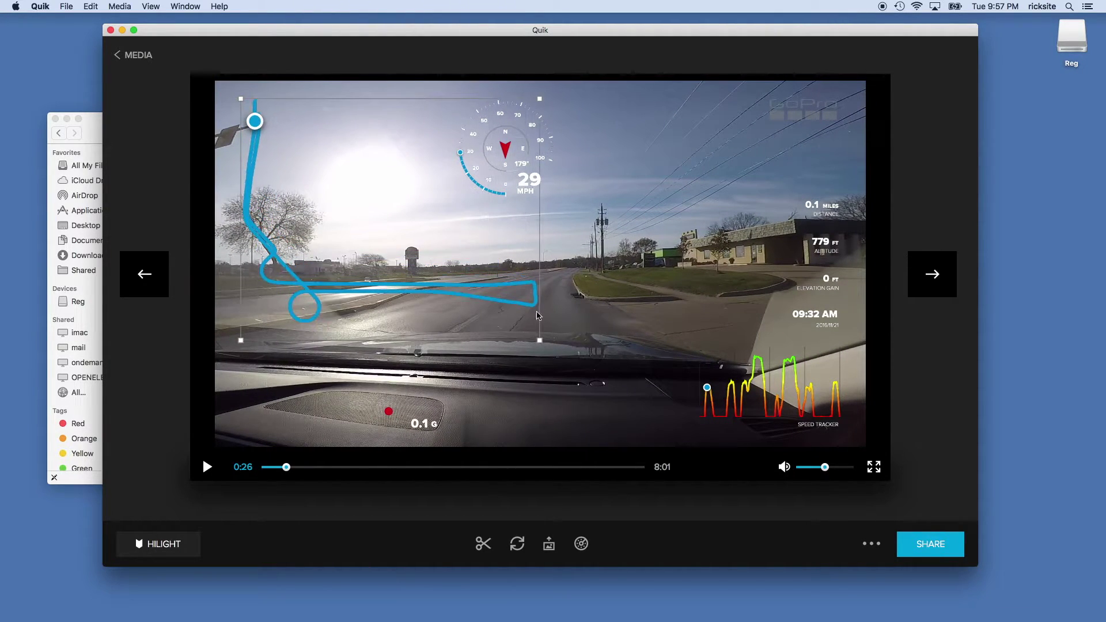
drag(425, 244, 412, 329)
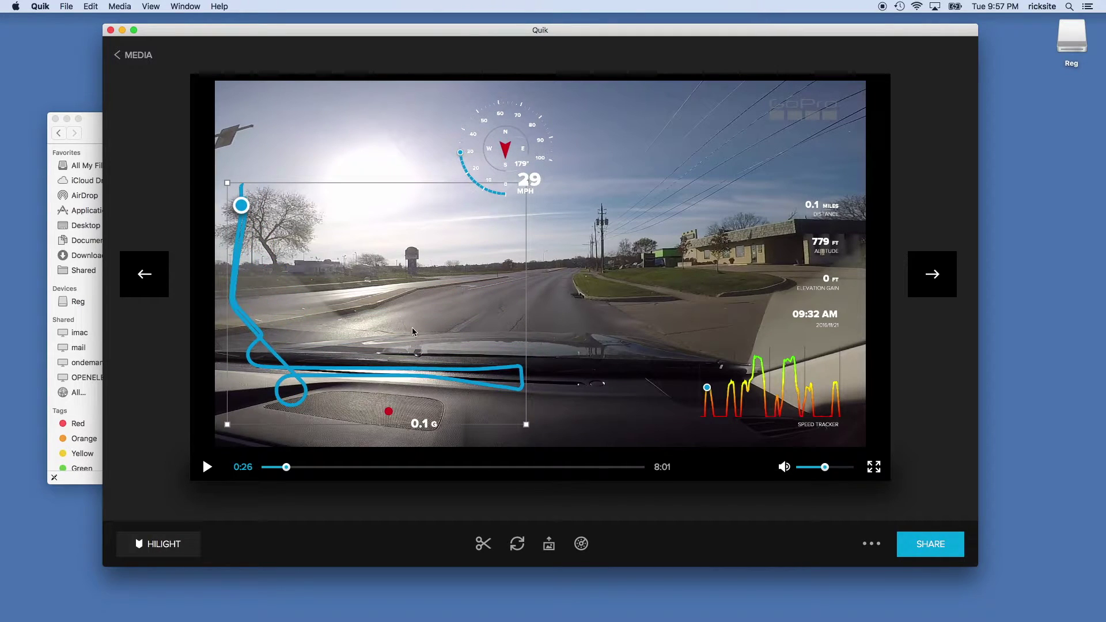
Step: Move the speed tracker to the video's upper-right corner, and shift the speedometer slightly right while making it a little larger
drag(732, 386, 756, 141)
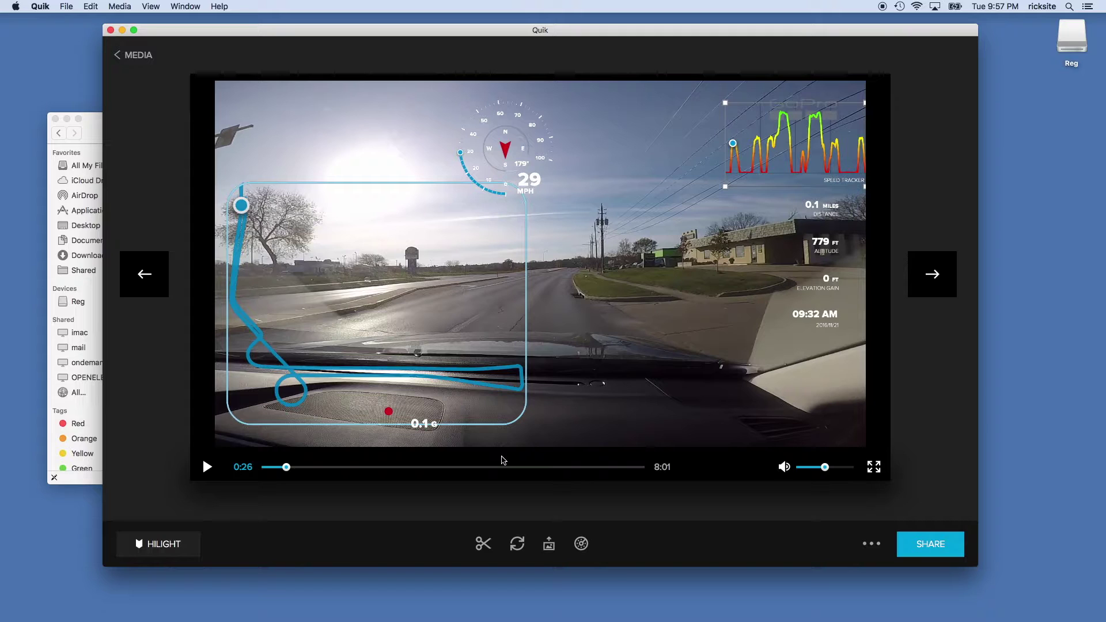
click(363, 332)
click(784, 143)
drag(526, 151, 551, 153)
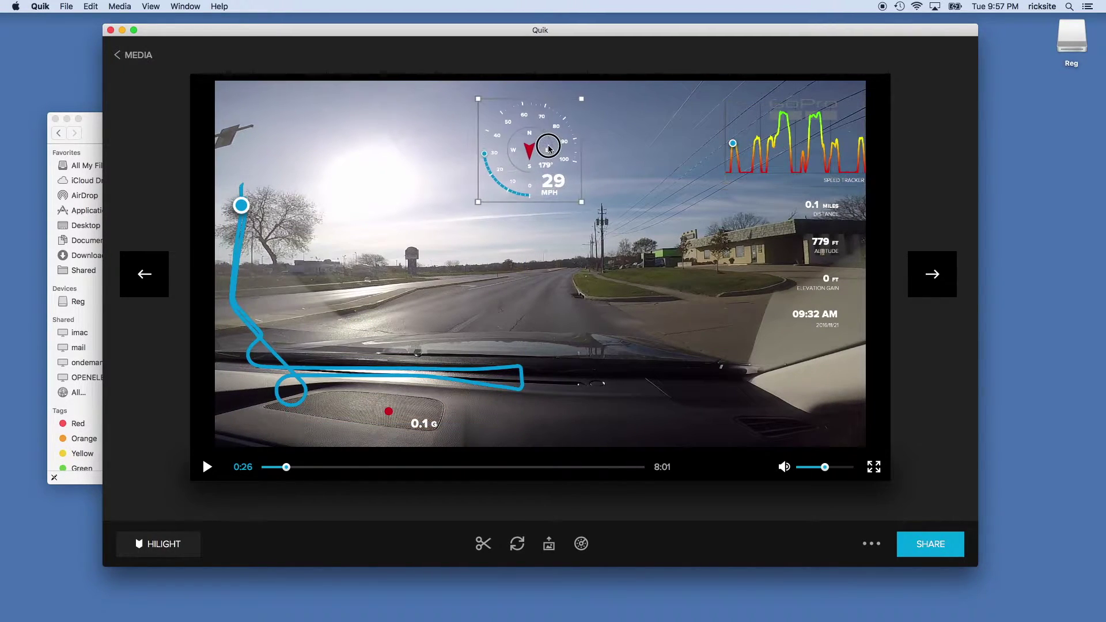
drag(590, 196, 588, 208)
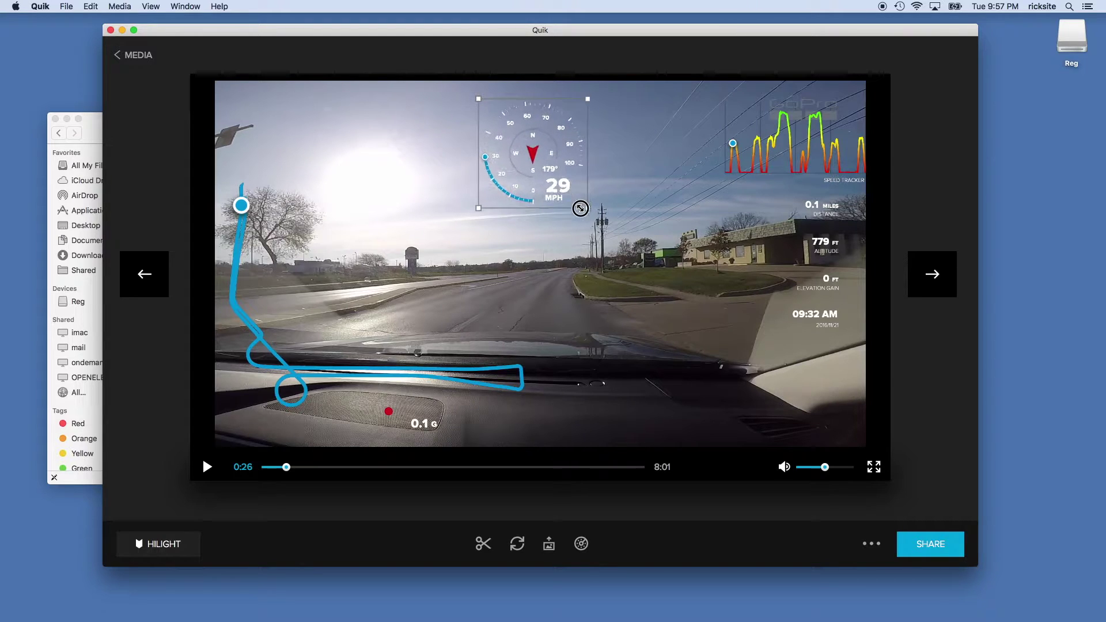
Step: Move the G-Force gauge to the right of the GPS path along the frame's lower edge and play the video to 0:27
drag(405, 419, 599, 423)
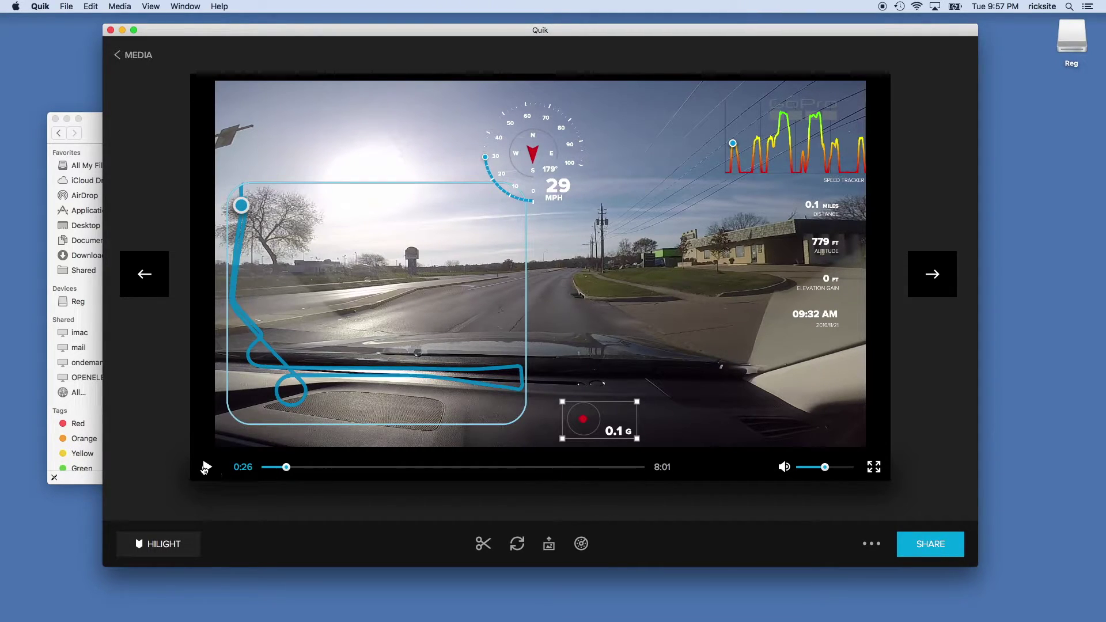
click(207, 467)
click(207, 468)
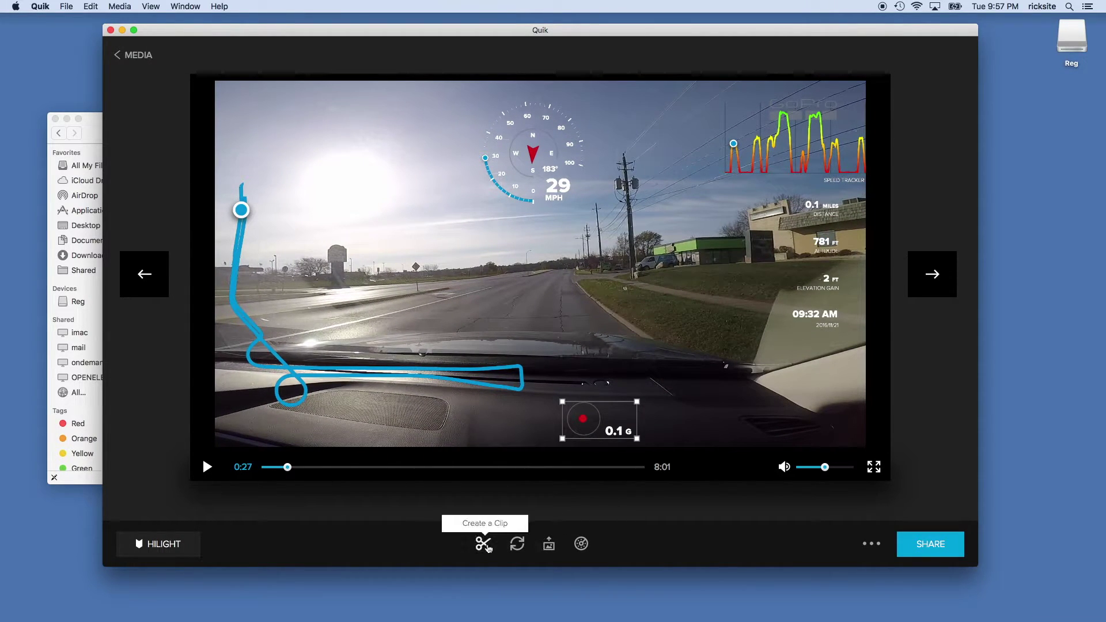
Step: Start a new clip from the driving video and trim both ends to a section about 43 seconds long near the middle
click(484, 545)
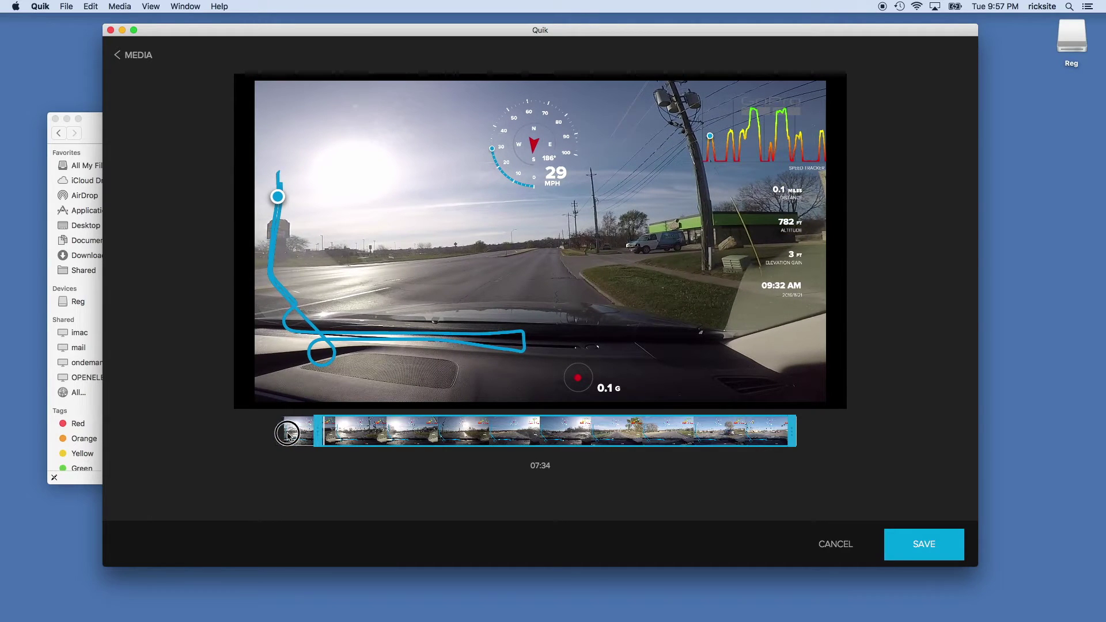
drag(316, 432, 510, 430)
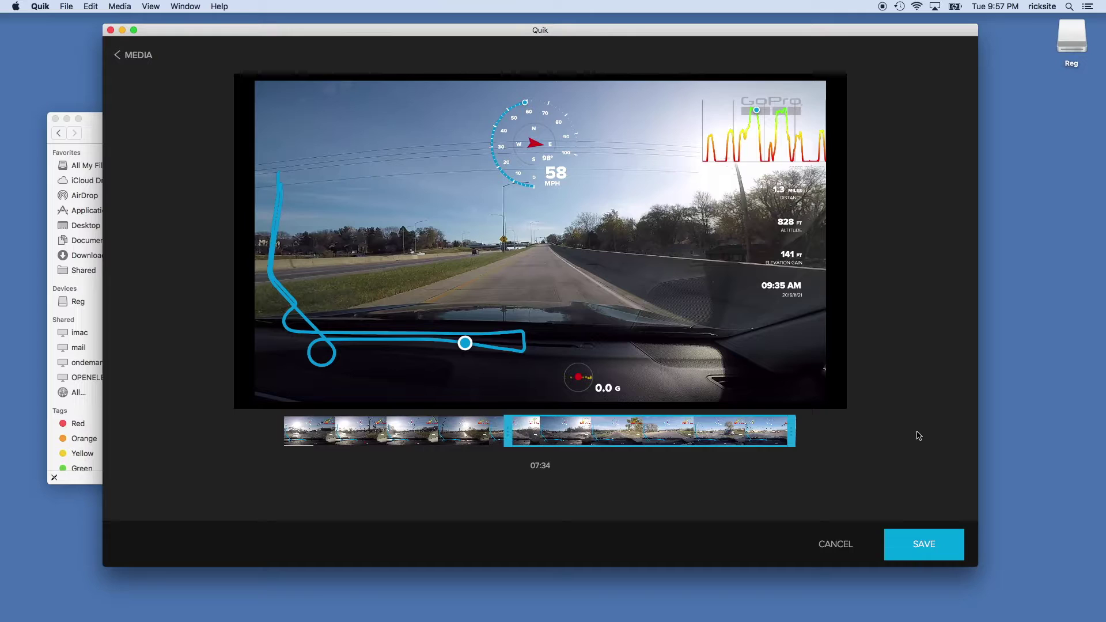
click(564, 433)
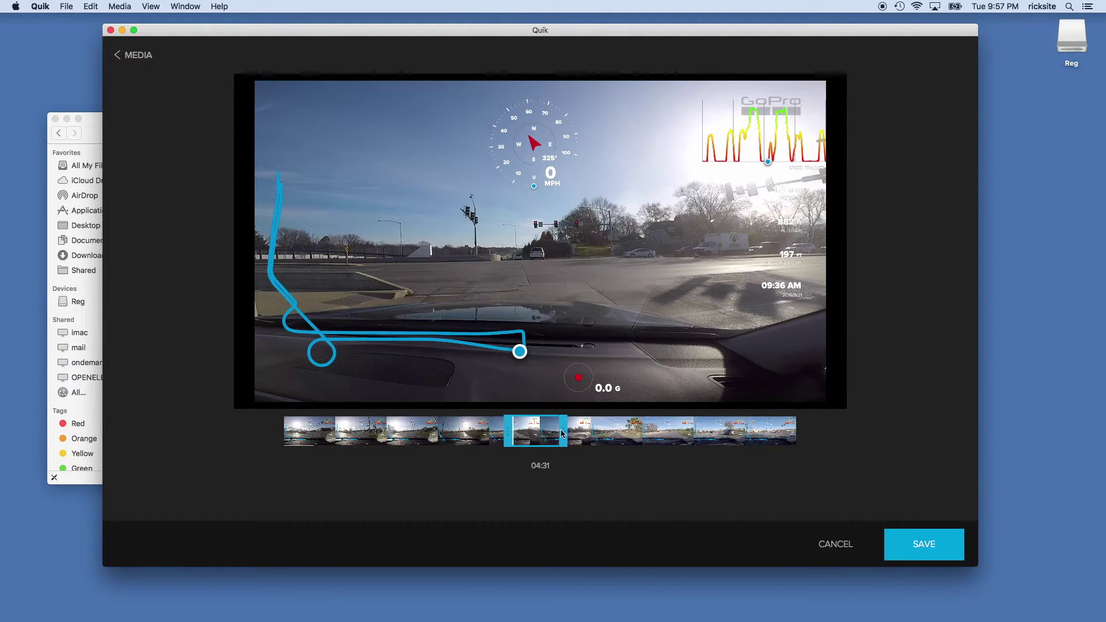
click(556, 433)
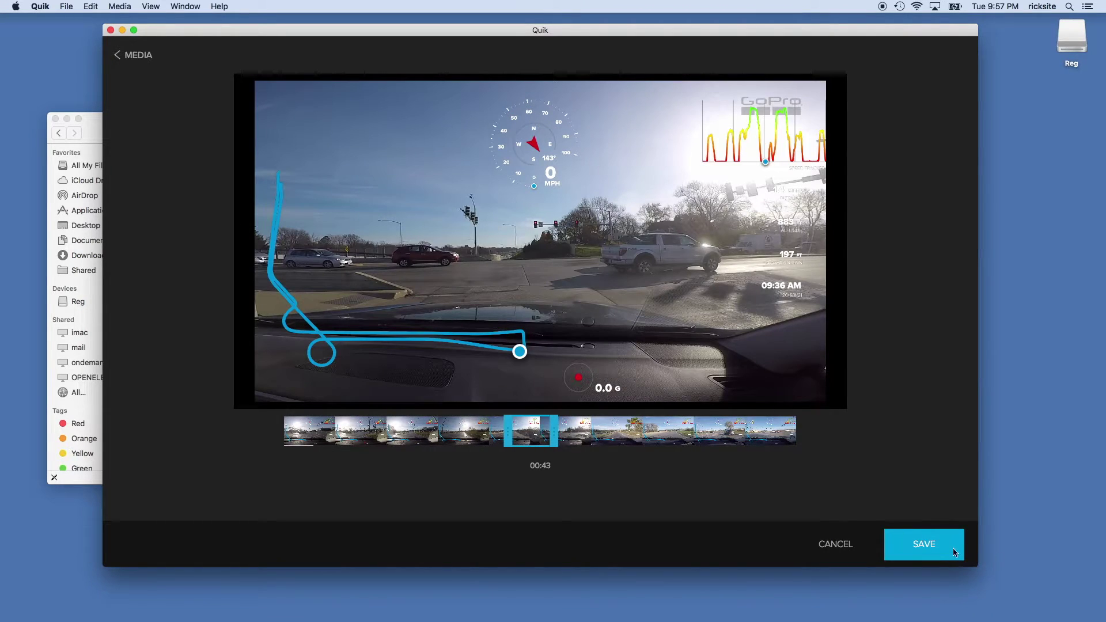
Step: Try to save the trimmed clip with the title "Short", and cancel both the export and the clip creation
click(932, 554)
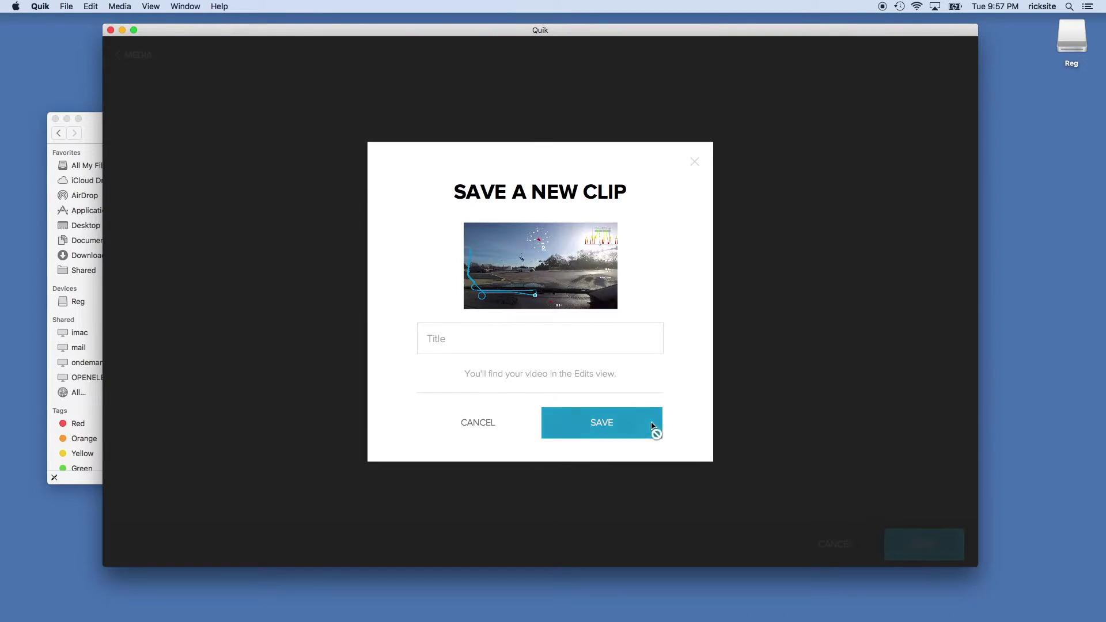
click(579, 340)
text(Short)
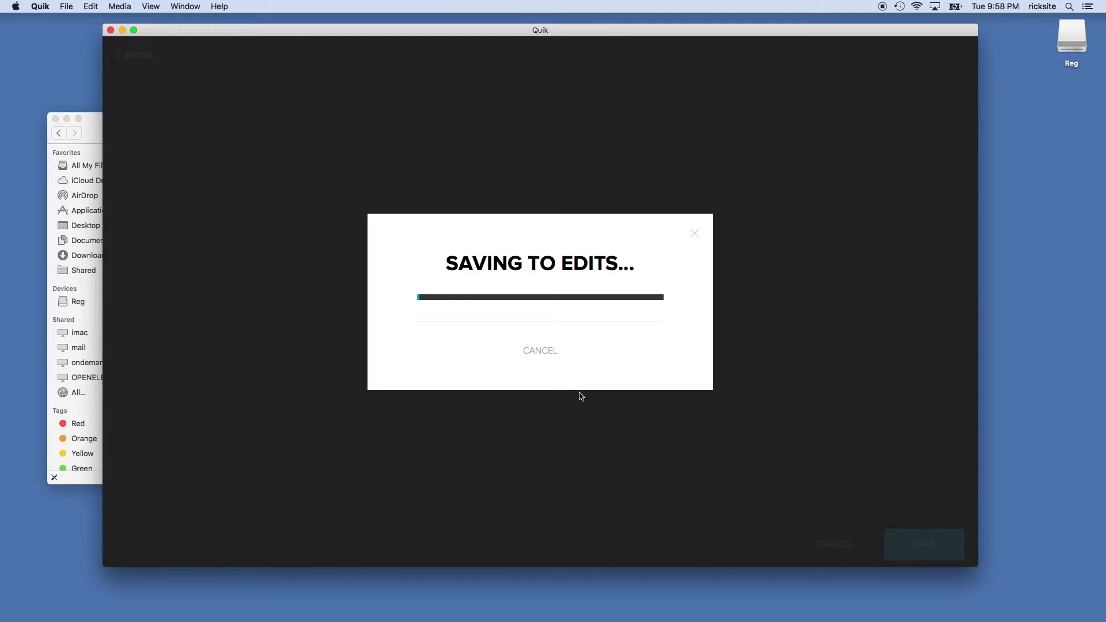
click(547, 351)
click(834, 544)
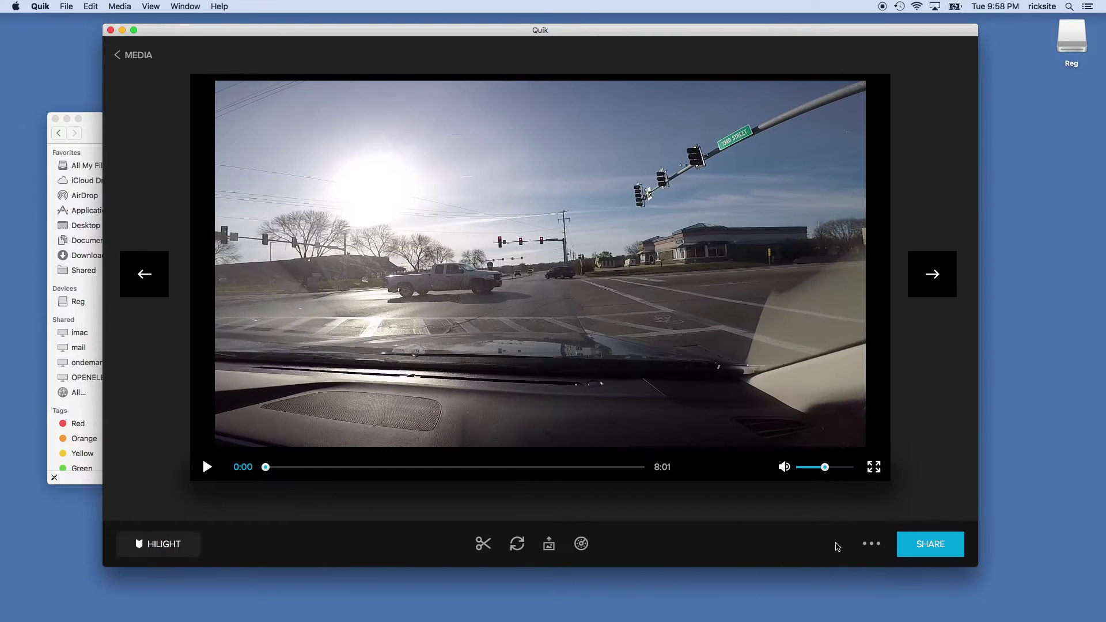
Step: Return to the media library and view the Edits collection
click(146, 57)
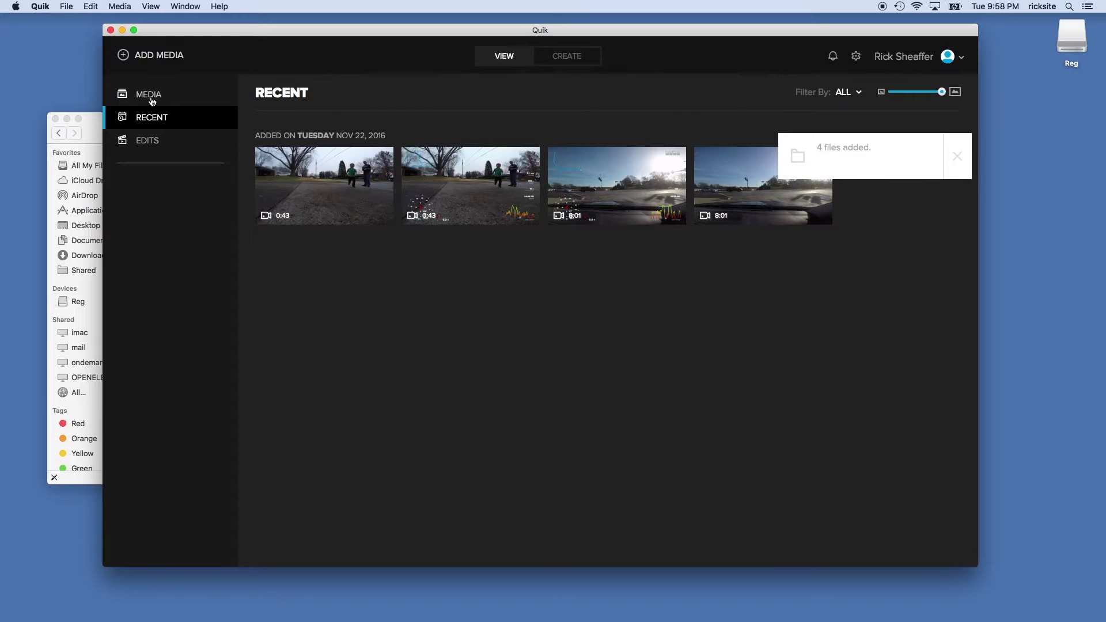
click(146, 145)
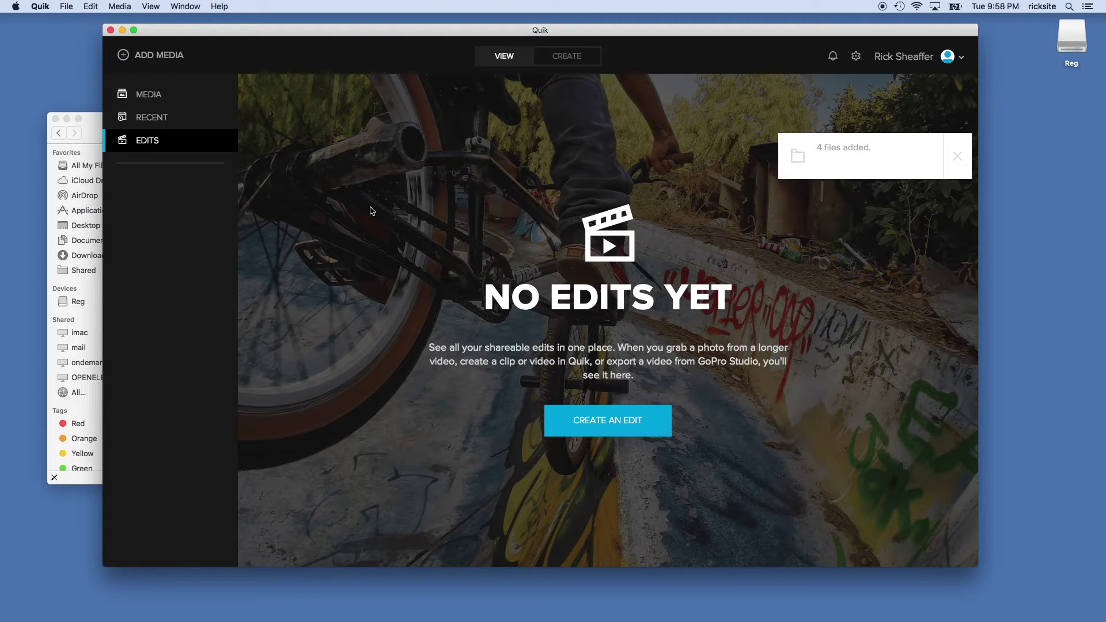
Step: Switch to Finder, open Telemetrics.mp4 from the GoPro folder in QuickTime Player, and play its first seconds twice, pausing at 0:05
click(97, 128)
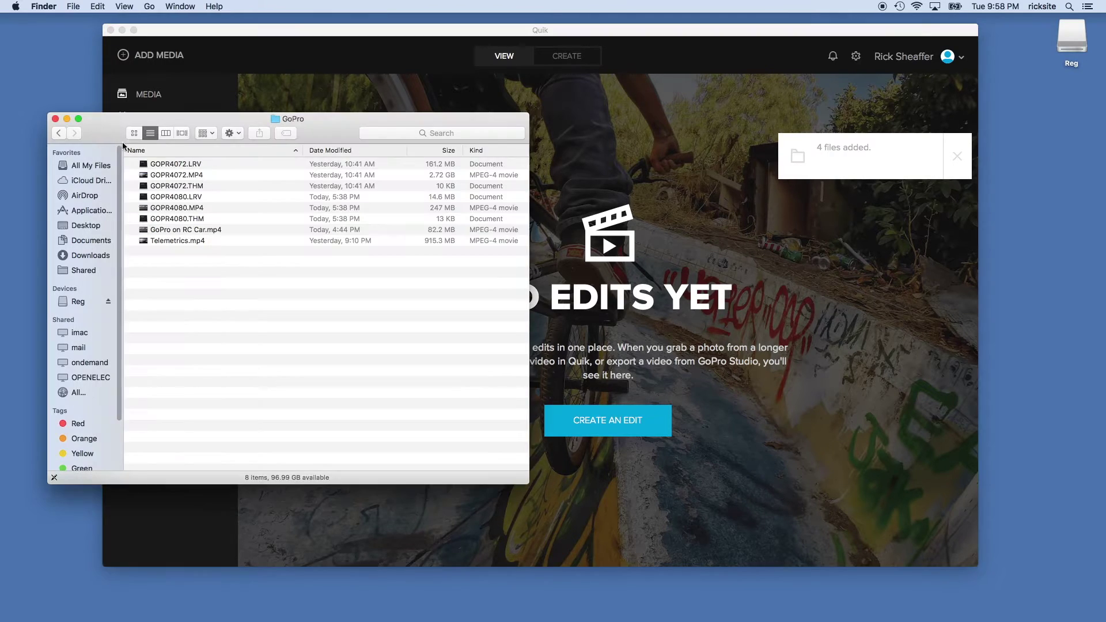
double_click(175, 242)
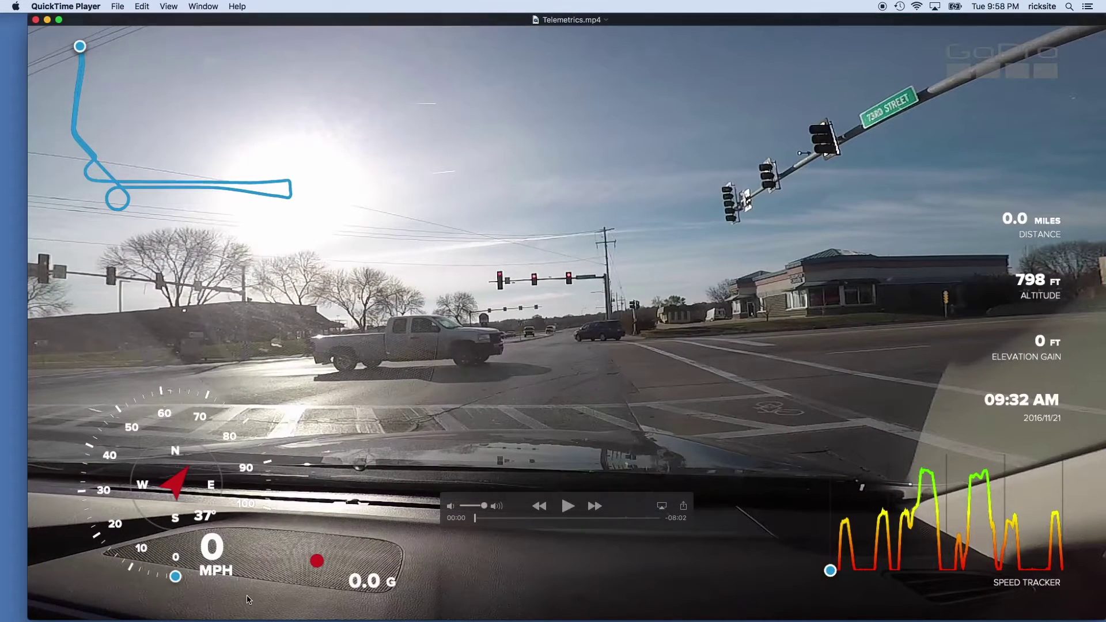
click(568, 506)
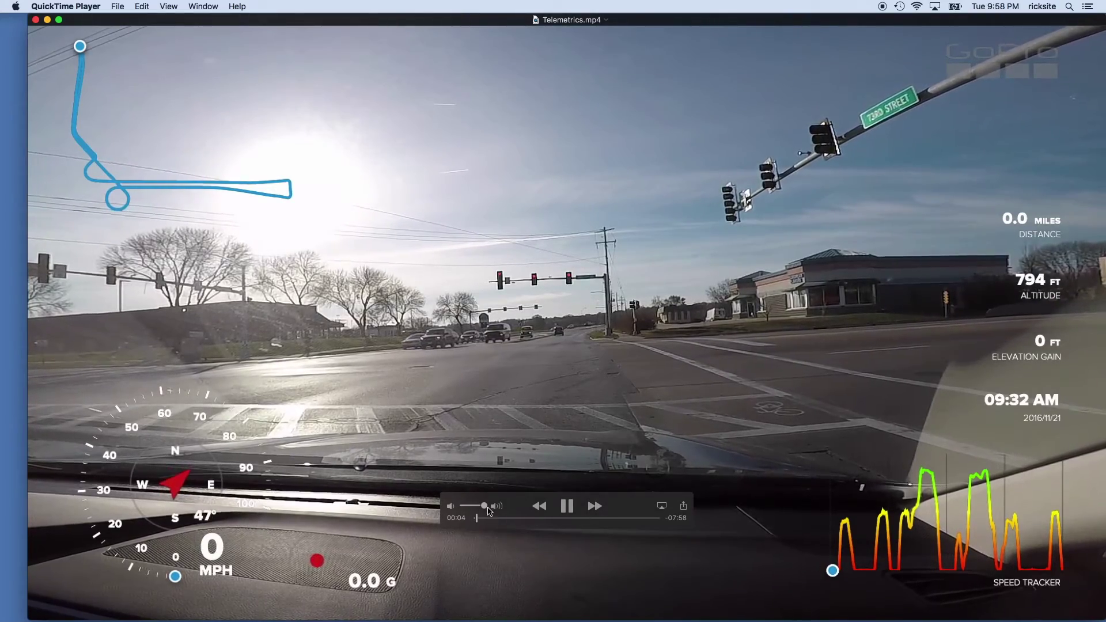
drag(499, 521, 475, 519)
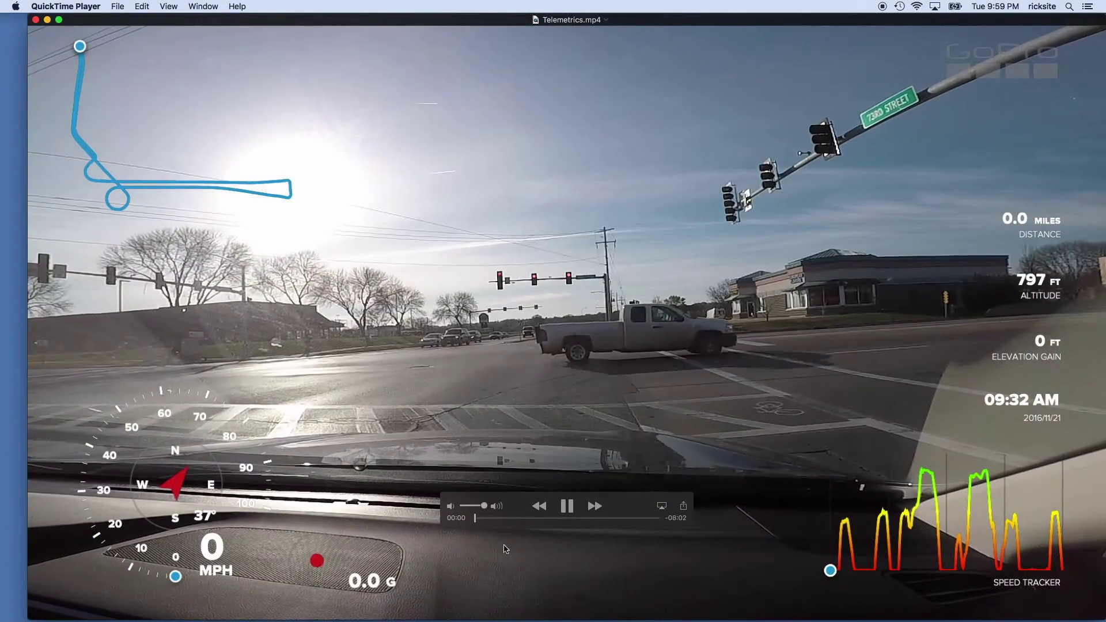
click(567, 508)
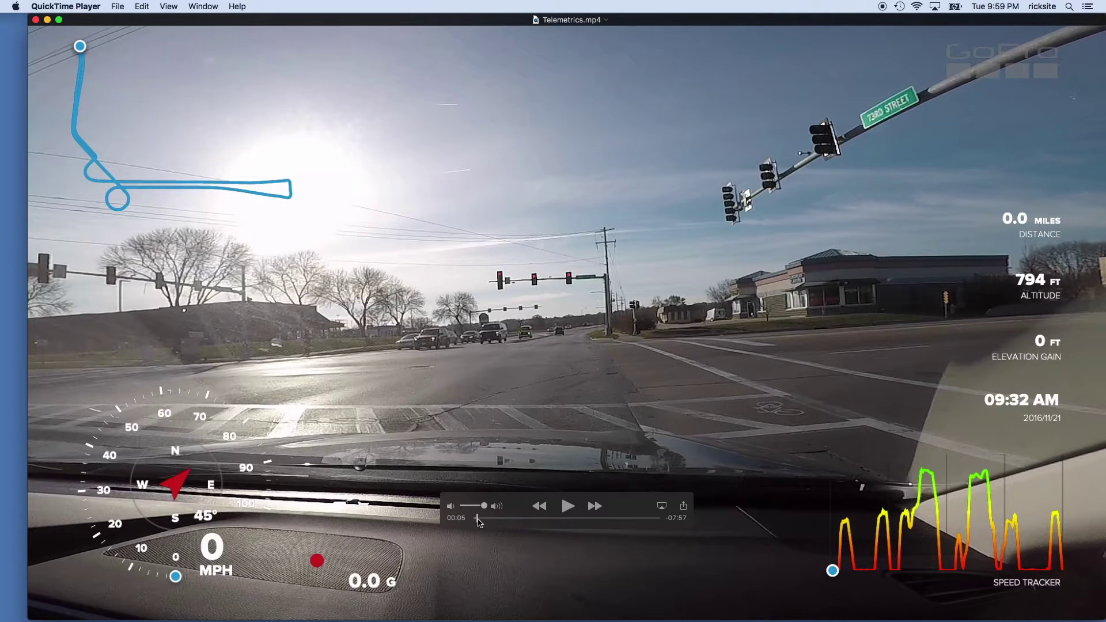
Step: Replay Telemetrics.mp4 from the start, skip ahead to about 0:30 to watch the gauges in motion, and close the video
drag(478, 521, 473, 521)
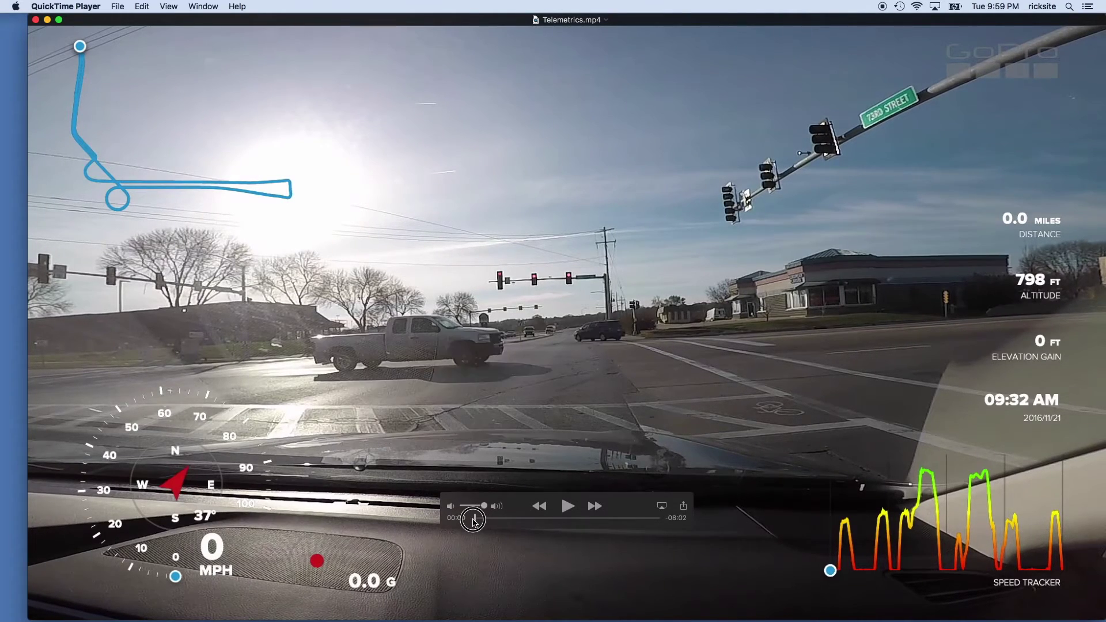
click(567, 507)
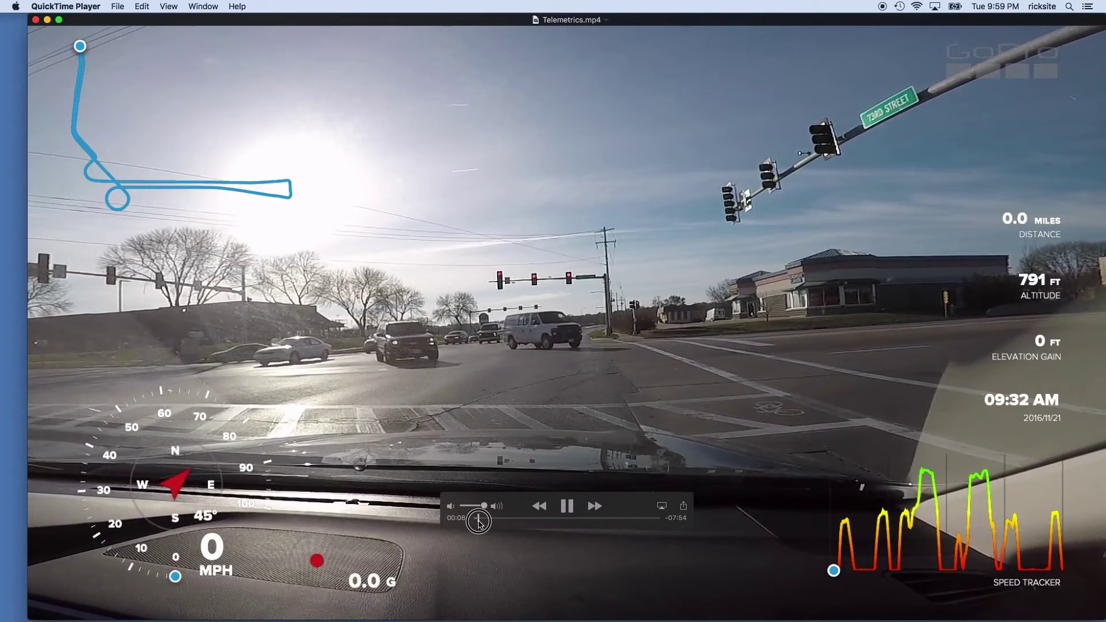
drag(477, 519, 486, 520)
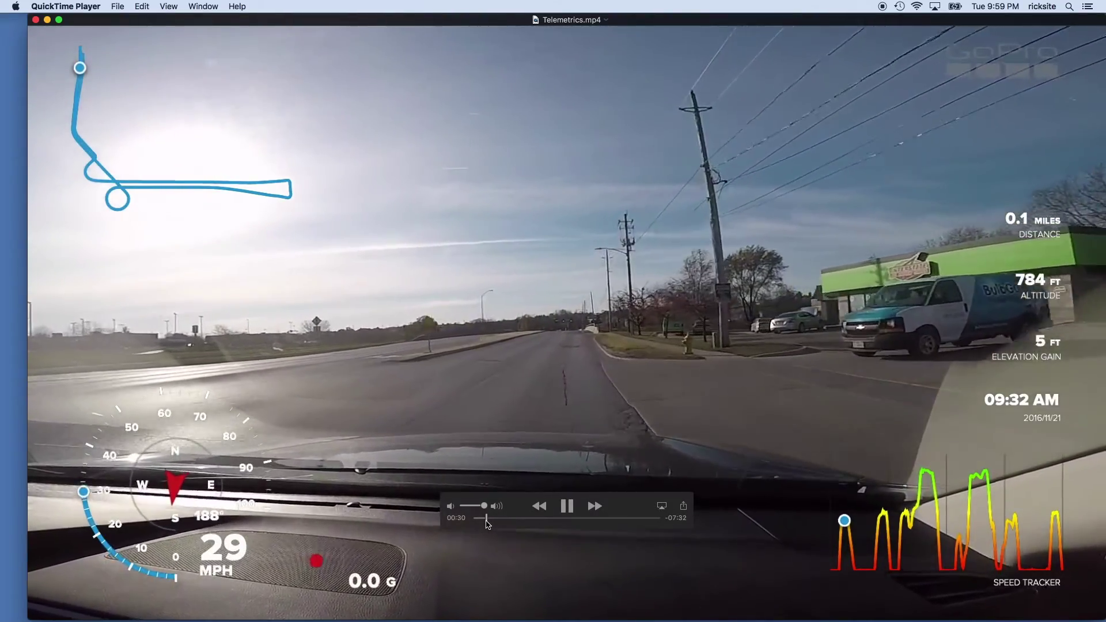
click(567, 508)
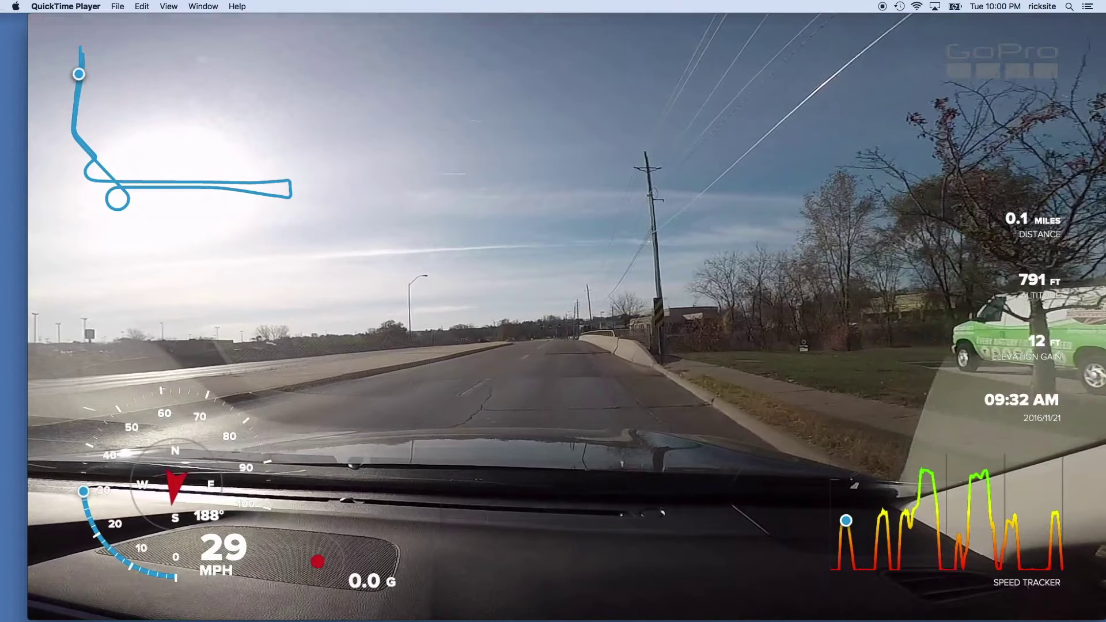
click(35, 20)
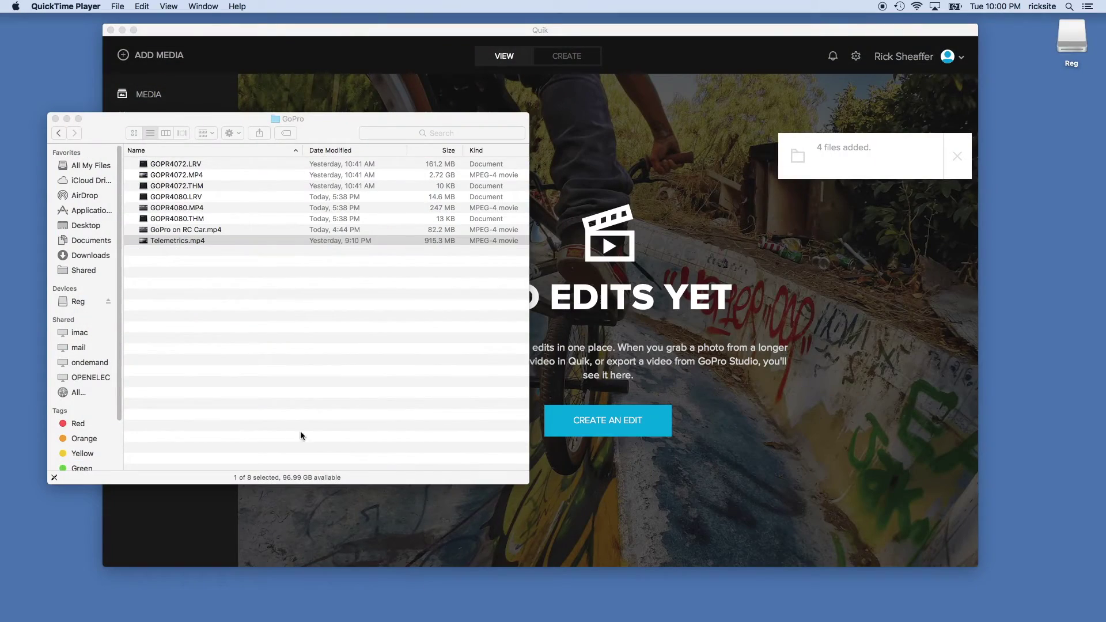
Step: Open GoPro on RC Car.mp4, play it to 0:09, close the video, and switch back to Quik
double_click(183, 230)
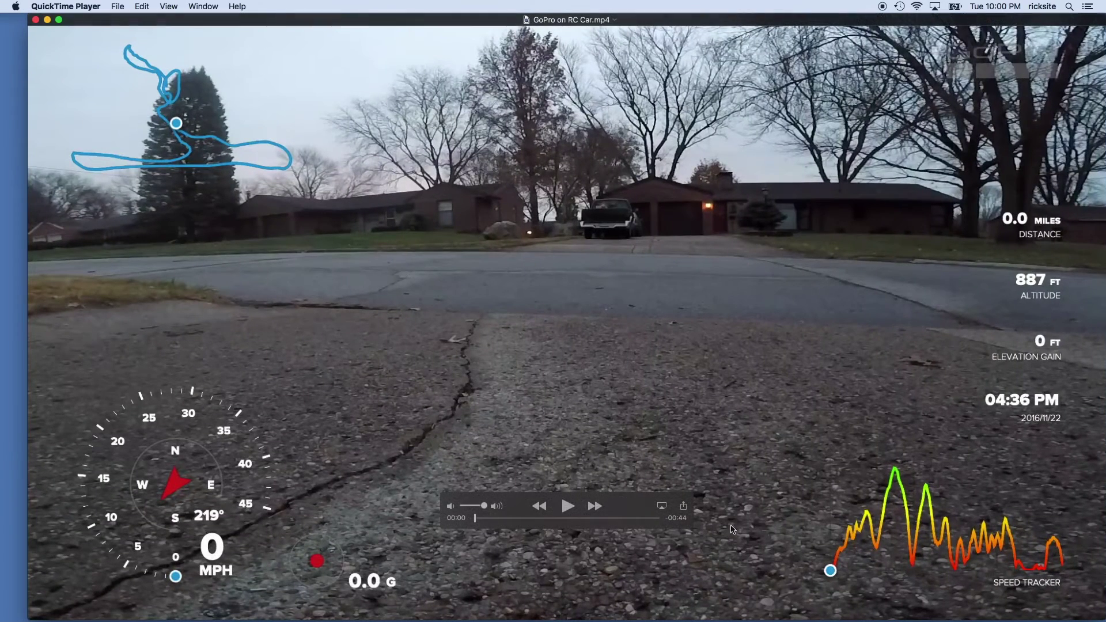
click(567, 508)
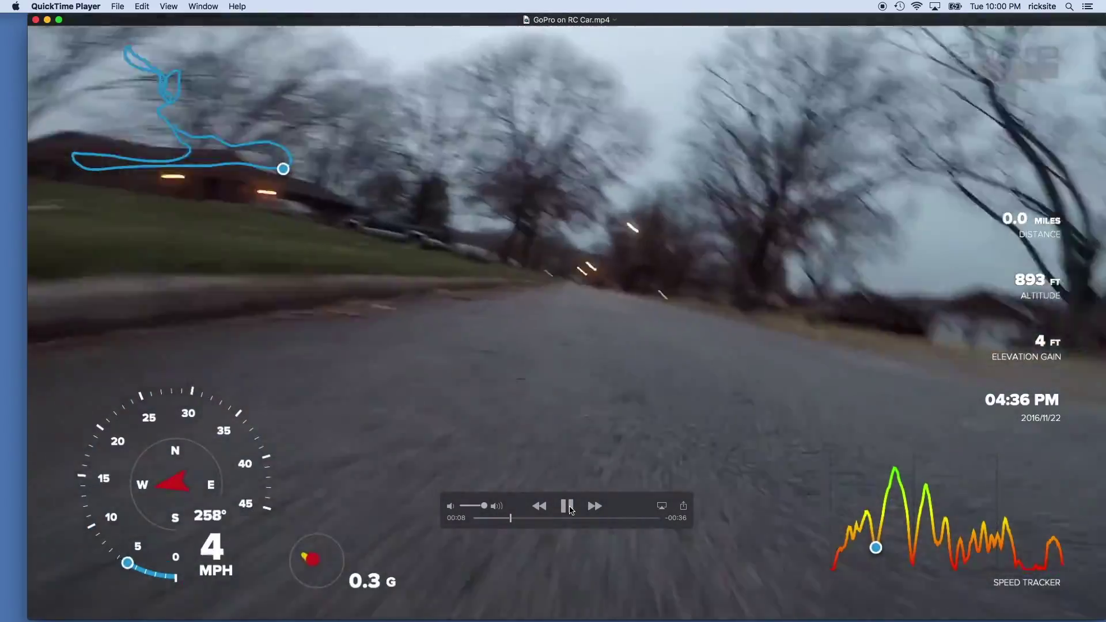
click(568, 506)
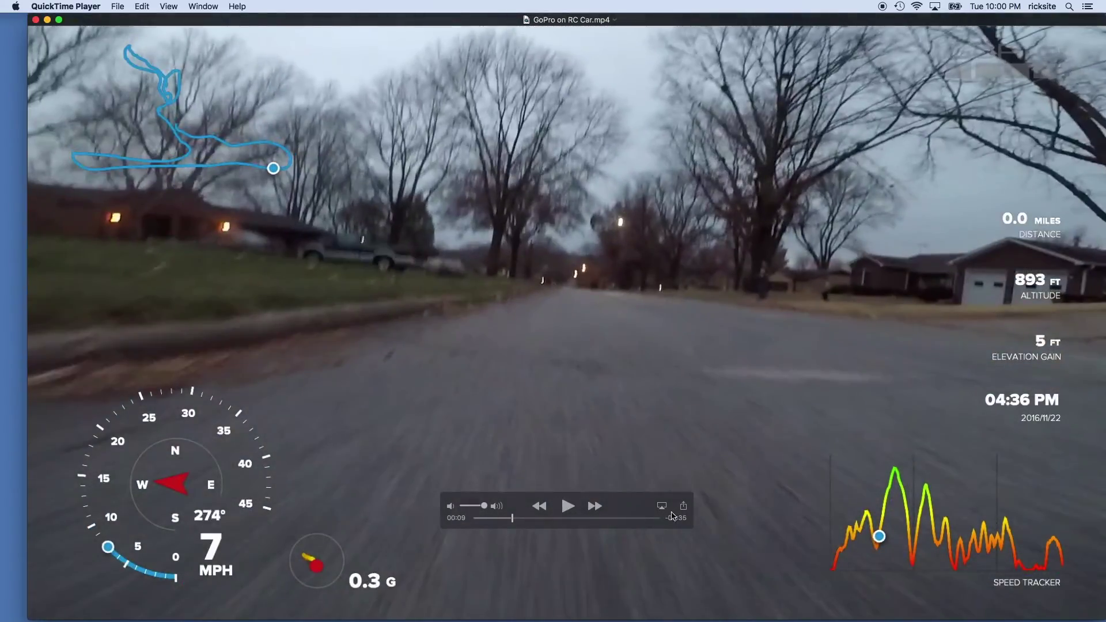
click(36, 21)
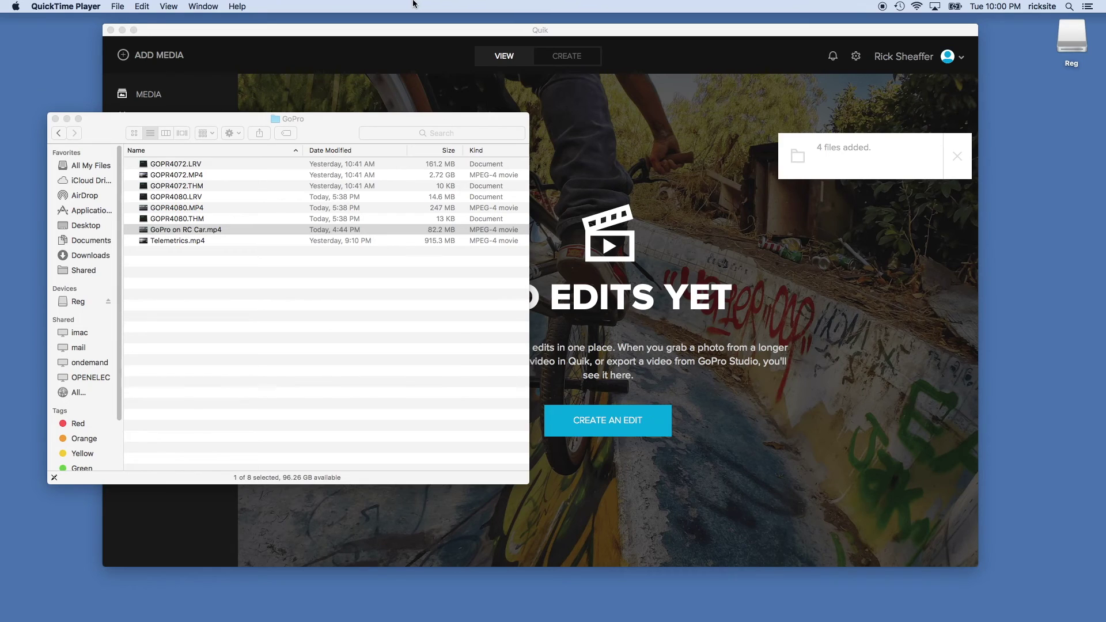
click(417, 34)
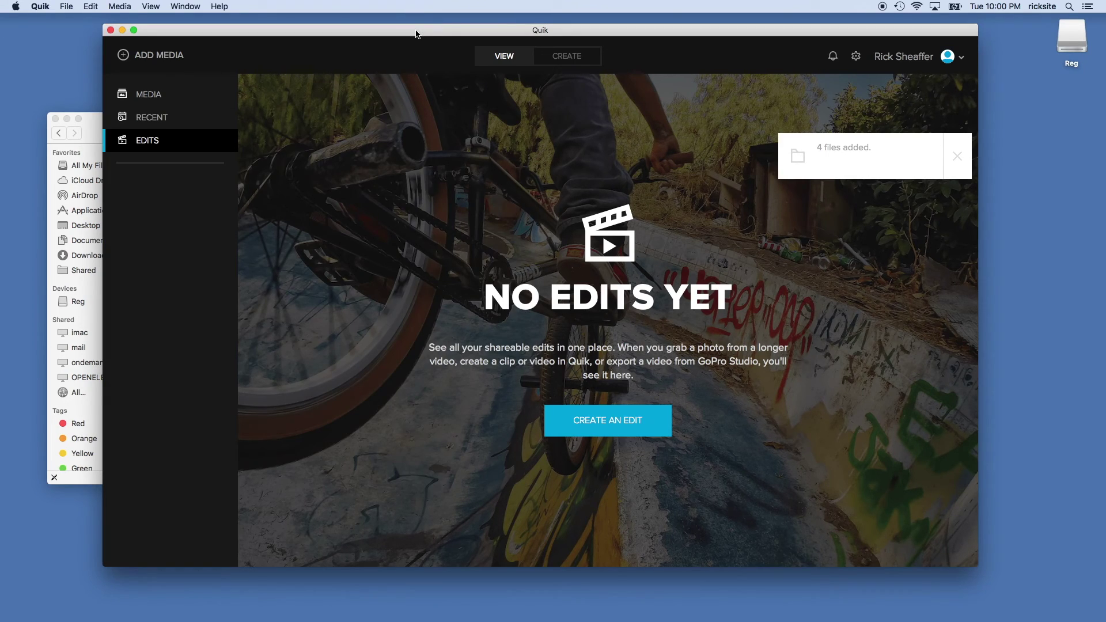